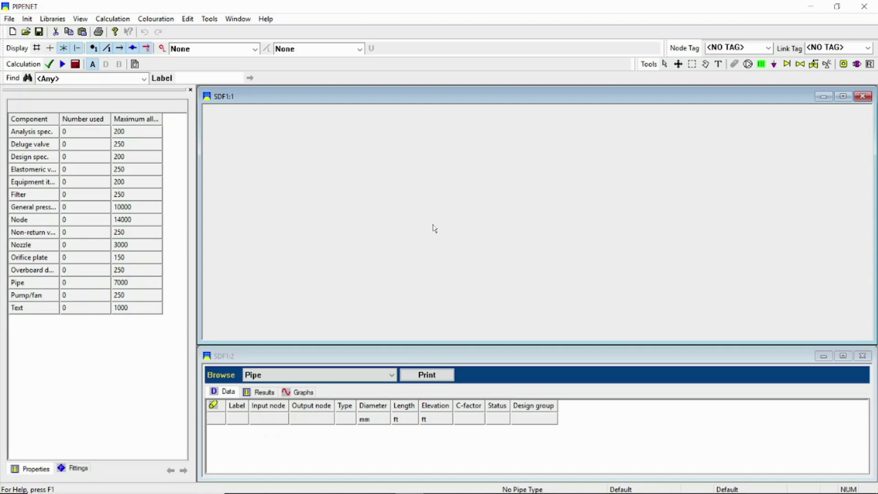
Look through the network tools and component library menus without choosing anything.
left_click(217, 23)
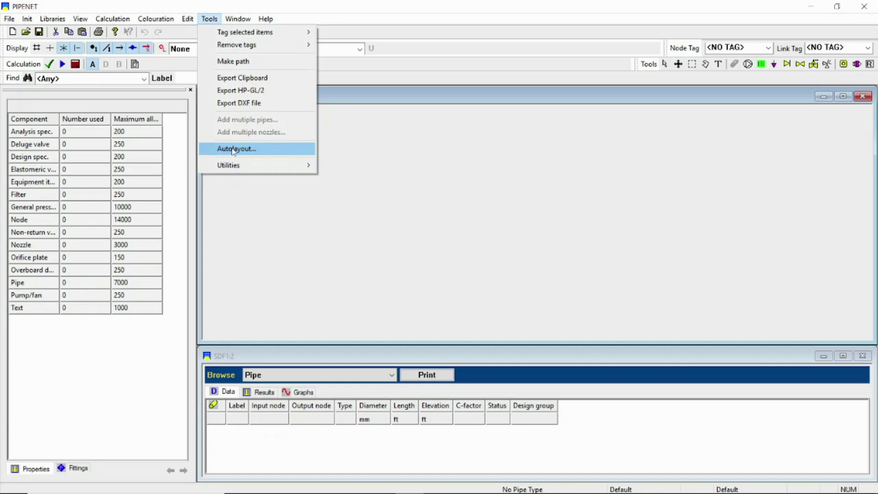
left_click(311, 231)
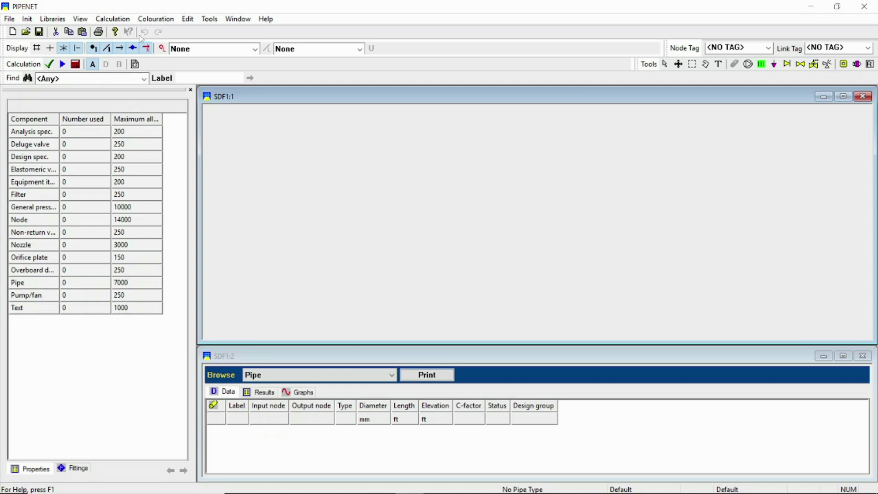
left_click(57, 22)
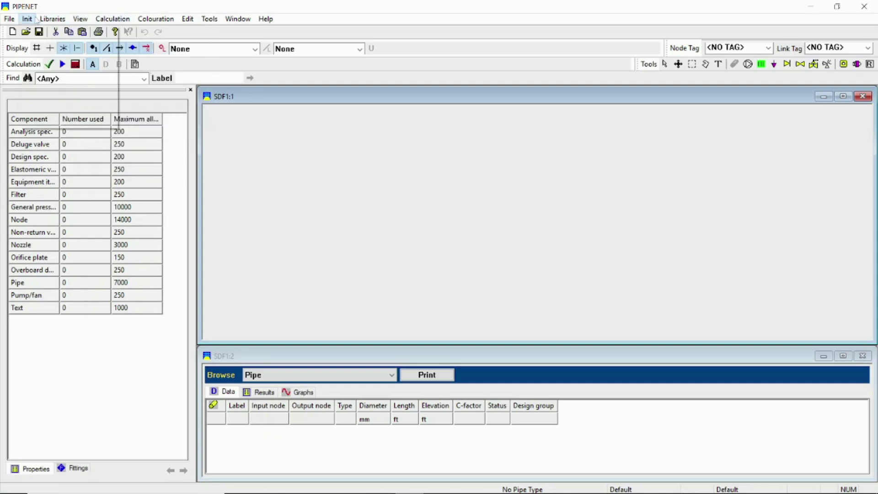
mouse_move(28, 21)
Create a new pipe type using ANSI B36.10 Schedule 40 with a C-factor of 120.
left_click(53, 70)
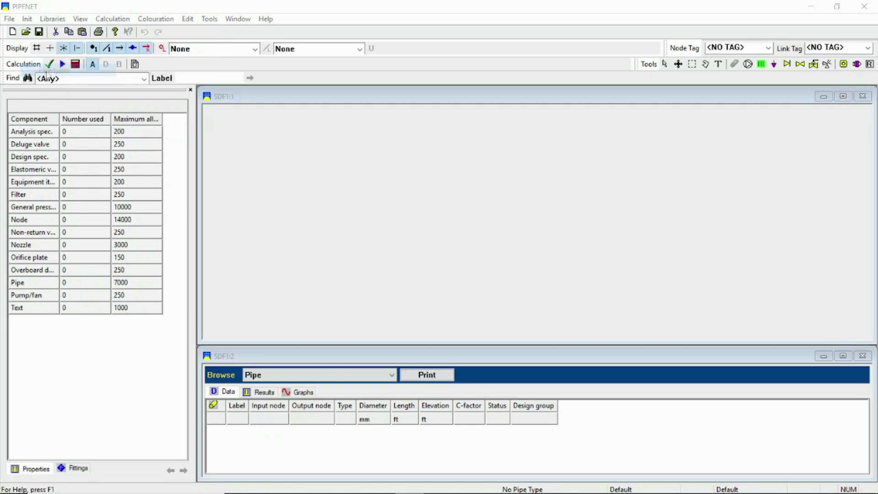
left_click(299, 350)
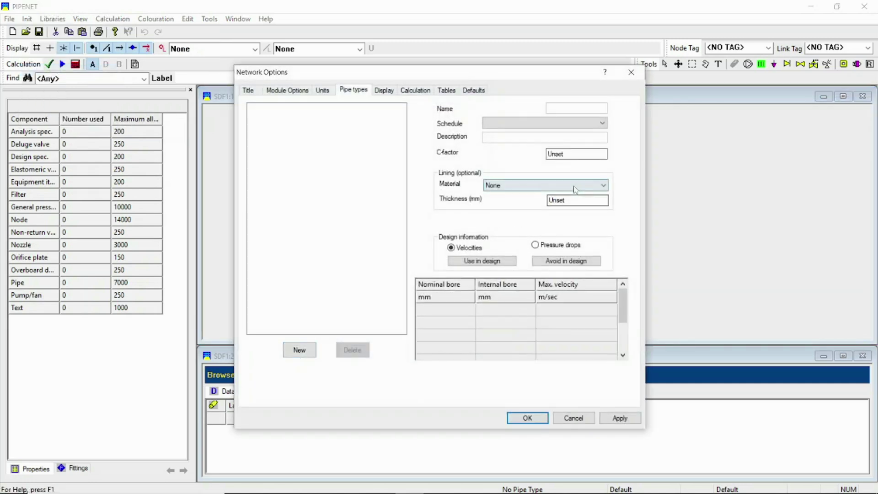
left_click(590, 185)
left_click(586, 123)
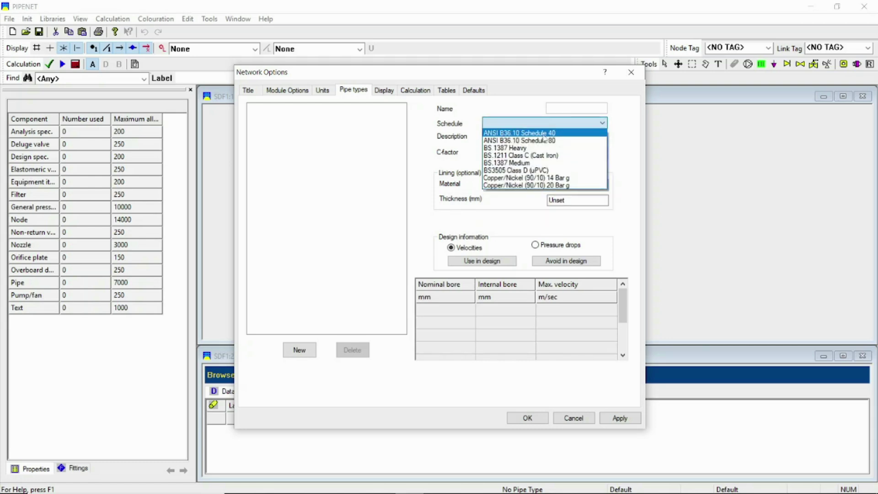
left_click(545, 133)
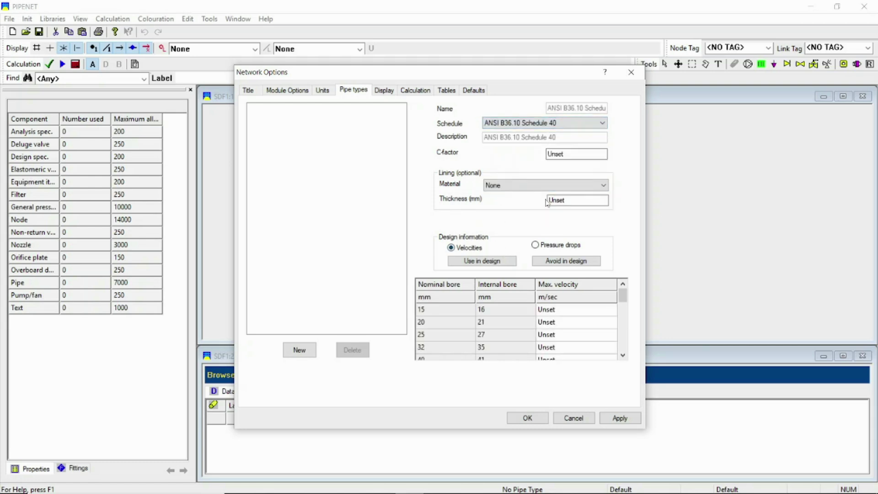
double_click(568, 153)
type("120")
left_click(604, 417)
left_click(527, 418)
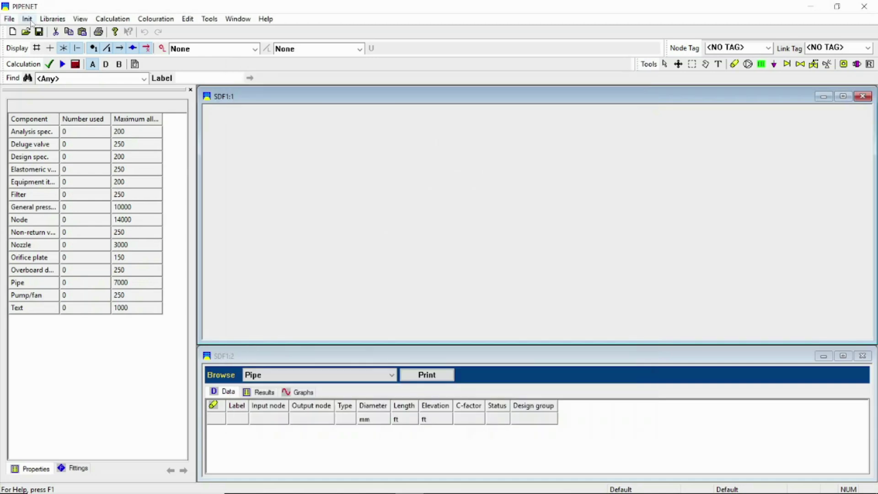
left_click(53, 18)
Save nozzle N1 to the library with K-factor 45, pressures 2–7 bar, divergence 120°.
left_click(68, 45)
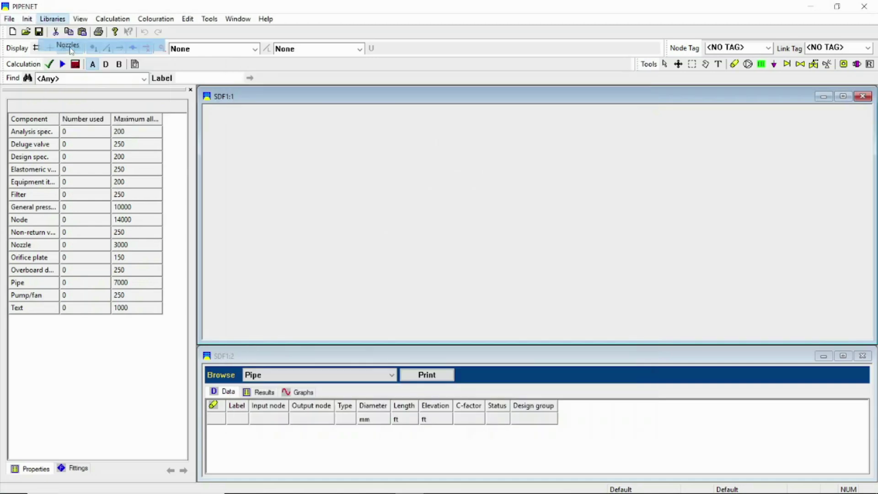
left_click(295, 387)
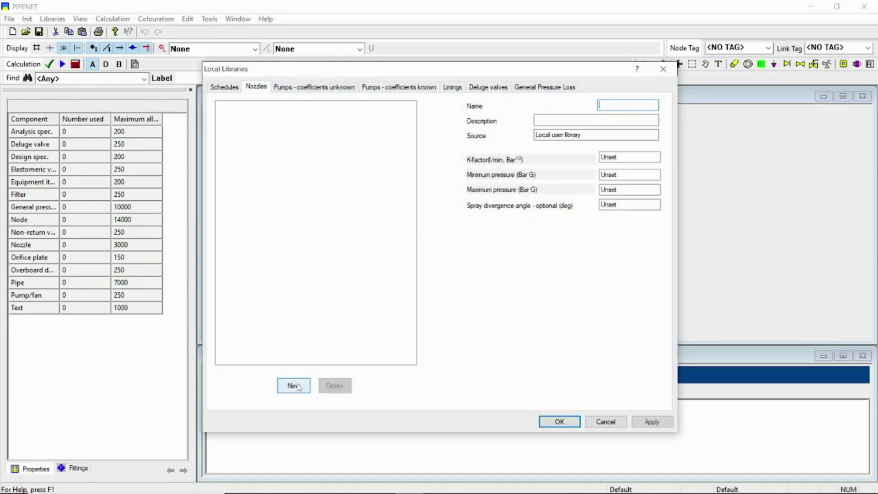
type("N")
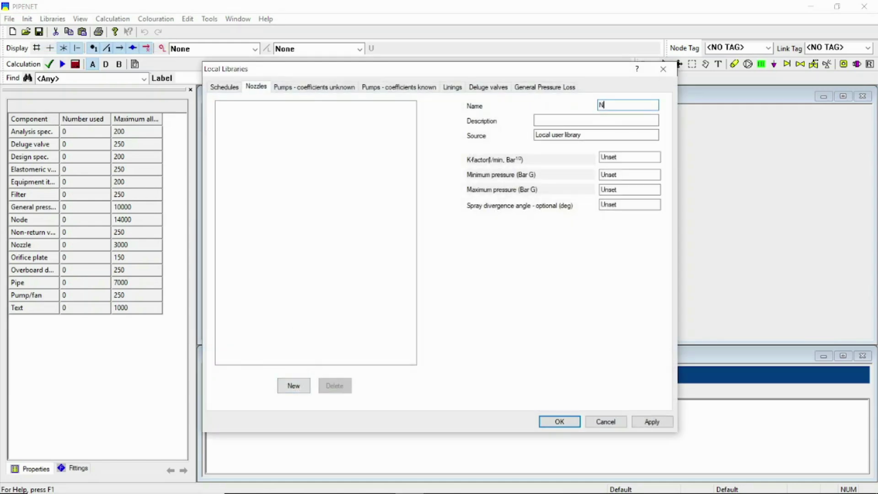
type("1")
left_click(625, 157)
type("45")
key("Tab")
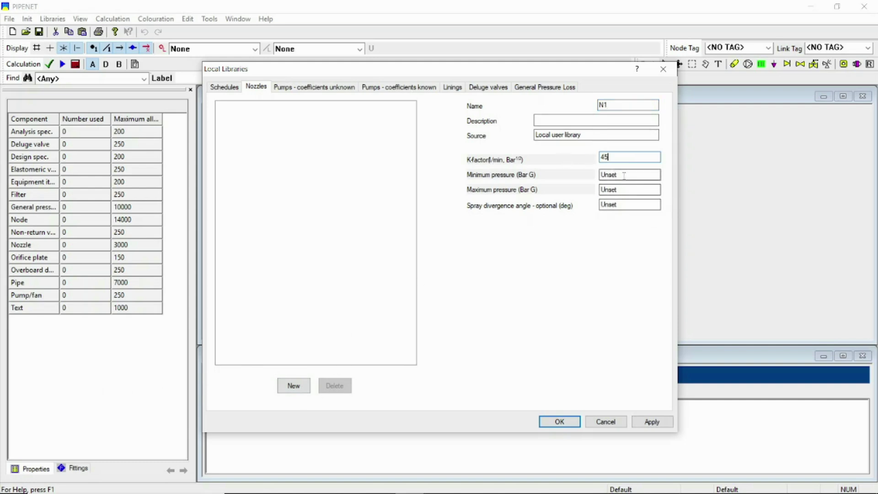
type("2")
key("Tab")
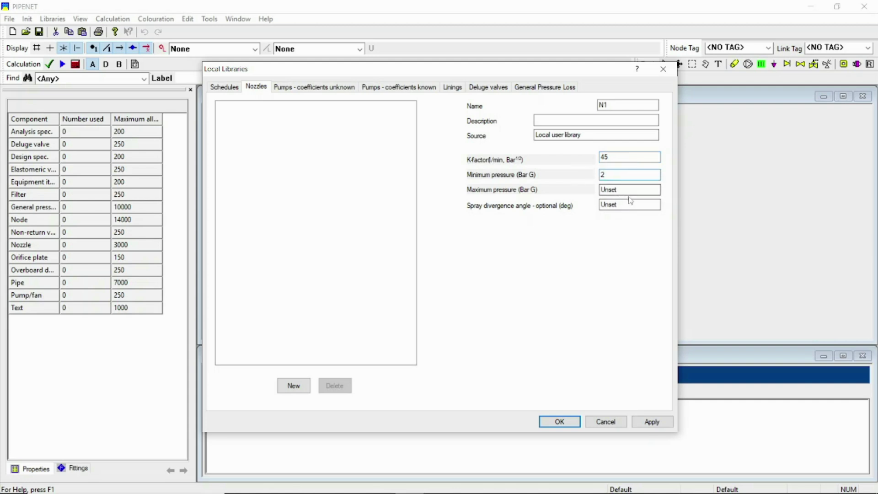
type("7")
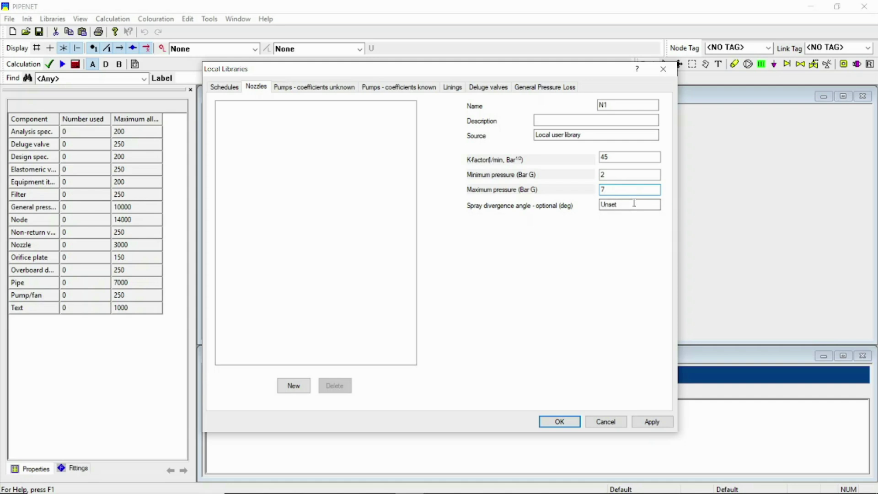
key("Tab")
type("120")
left_click(652, 422)
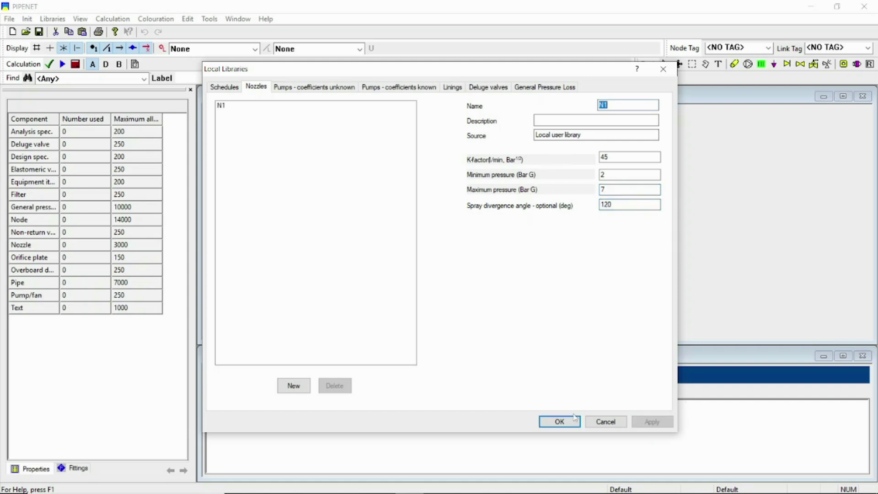
left_click(559, 421)
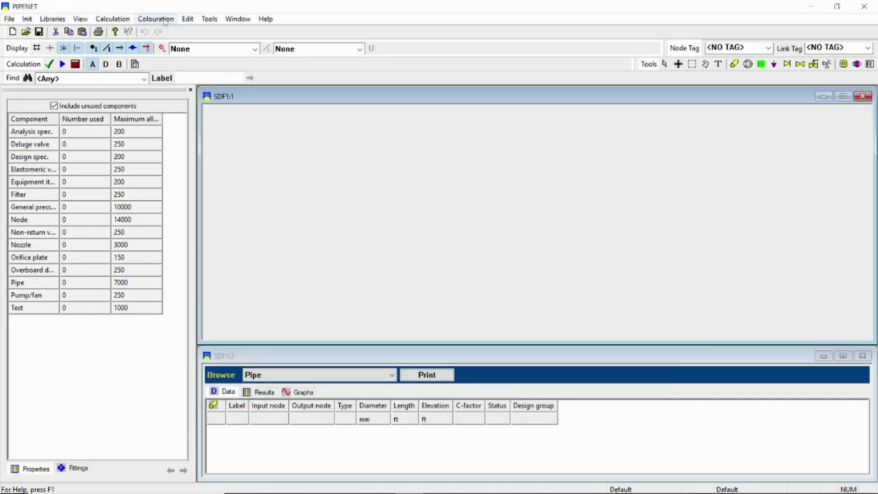
Start the Autolayout wizard for a 48 ft sphere, keeping ANSI B36.10 Schedule 40 pipe.
left_click(212, 19)
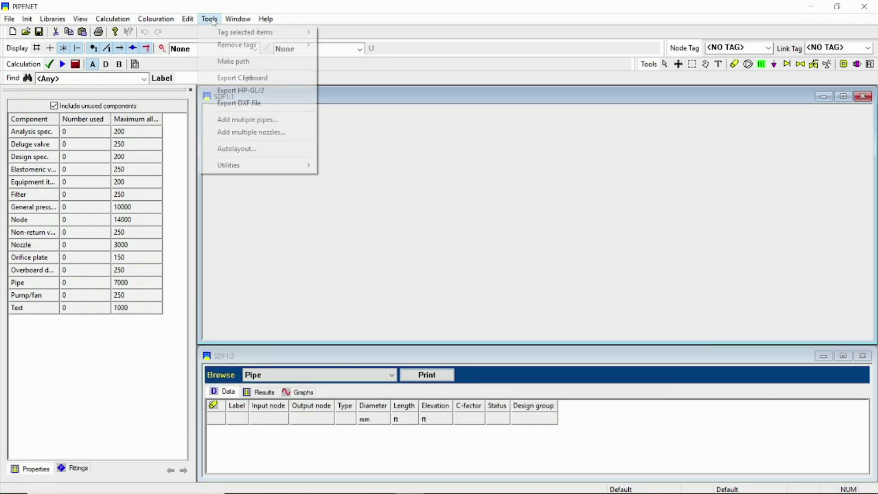
left_click(234, 149)
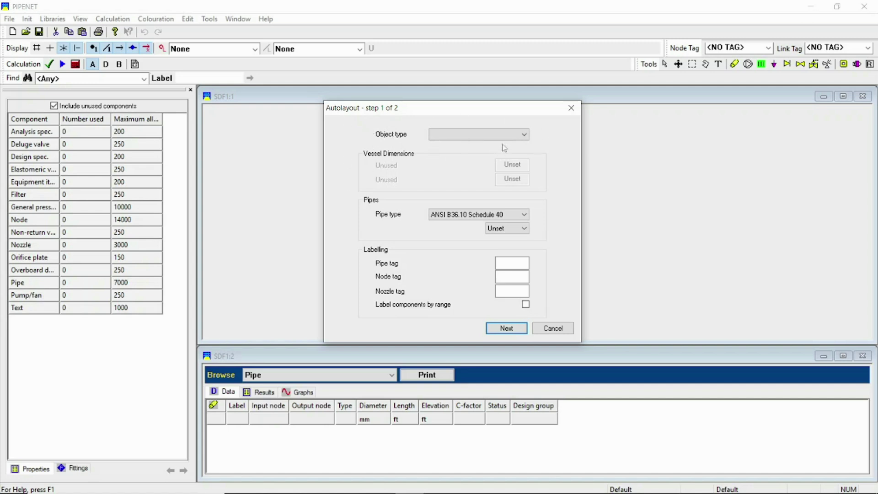
left_click(525, 136)
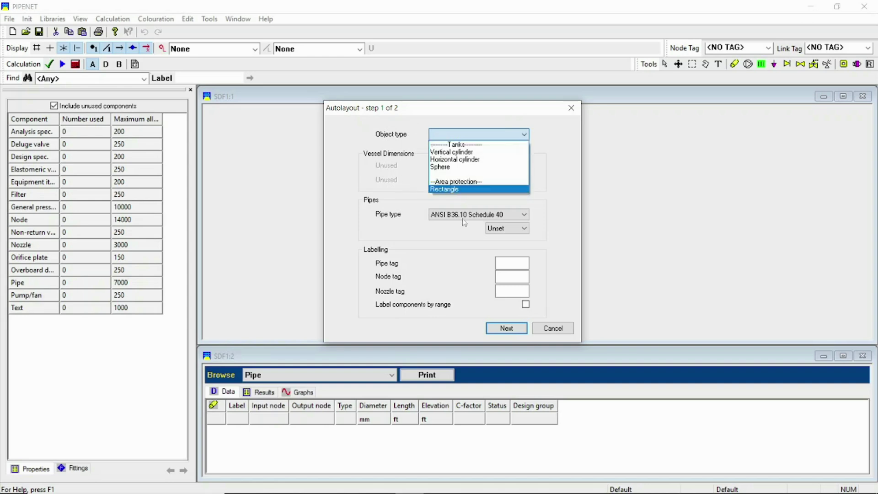
left_click(446, 168)
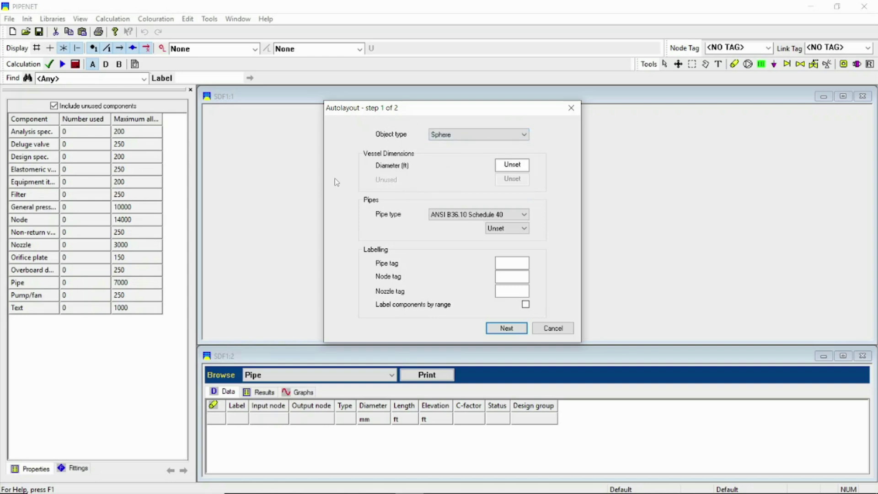
left_click(514, 163)
type("48")
left_click(524, 228)
left_click(507, 233)
In step 2, set 2 risers, riser-to-range distance 2, and ranges starting from the equator.
left_click(506, 329)
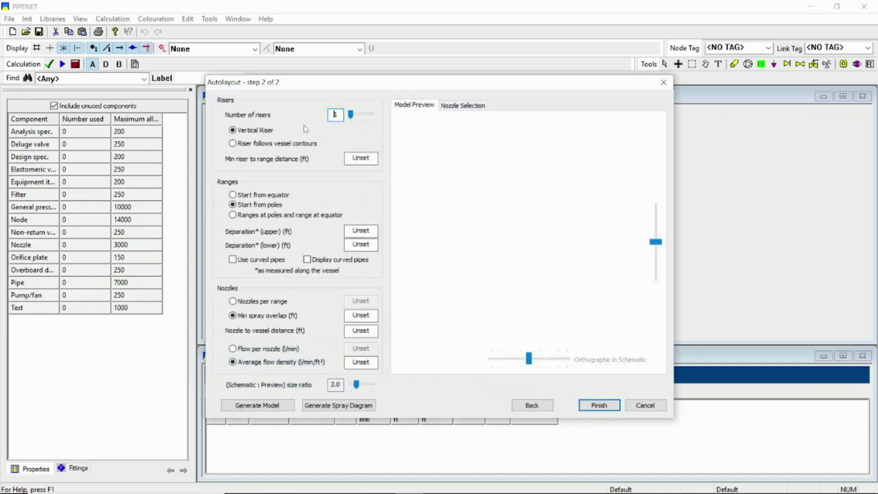
left_click(463, 105)
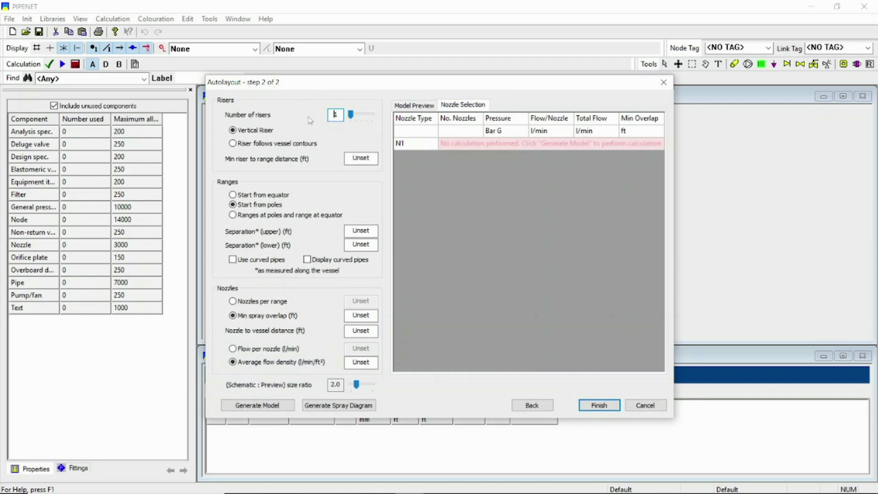
left_click(415, 106)
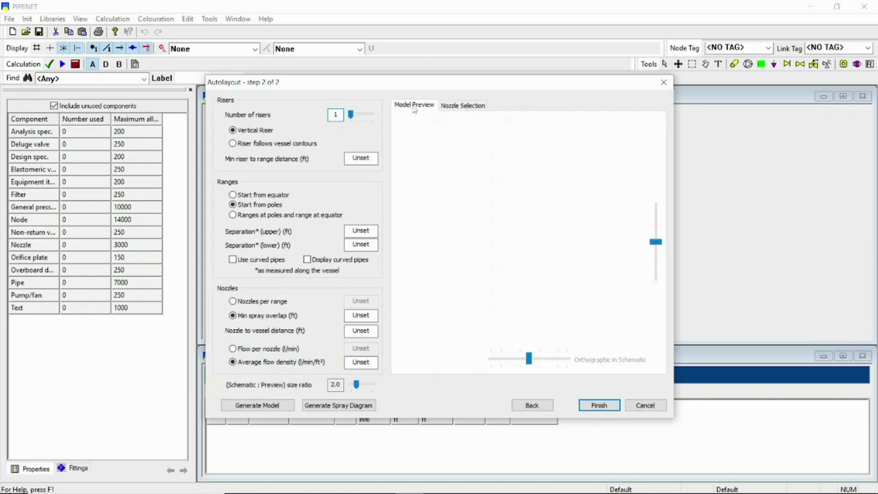
double_click(341, 115)
double_click(350, 158)
type("2")
left_click(233, 195)
Set range separations 15 and 10 ft, 1 ft overlap, 3 ft nozzle distance, 0.1 density.
double_click(360, 230)
type("15")
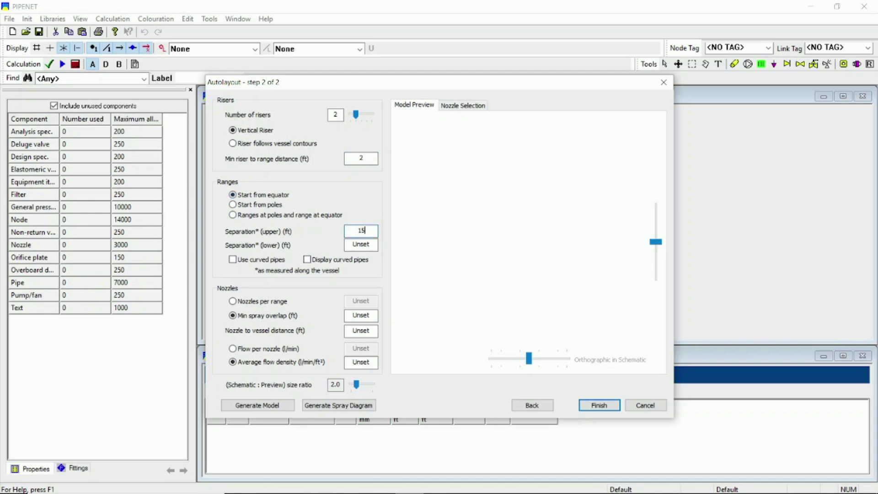
double_click(375, 246)
type("10")
double_click(371, 315)
type("1")
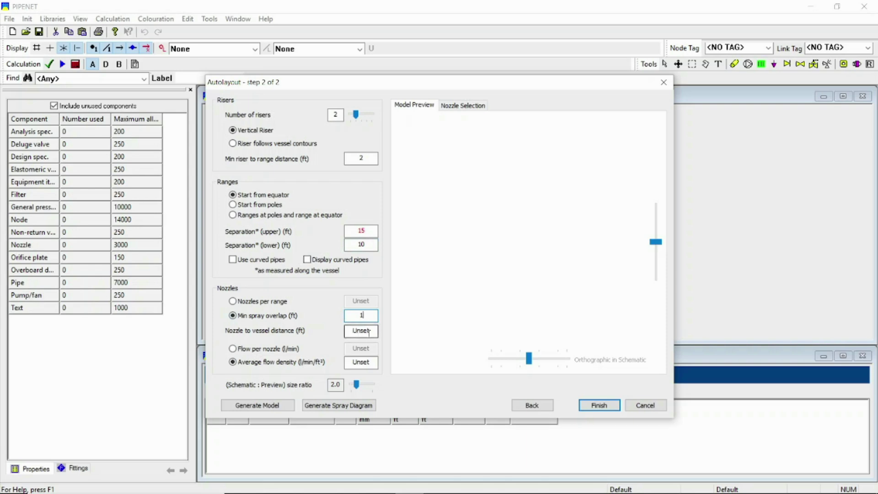
double_click(355, 332)
type("3")
double_click(373, 364)
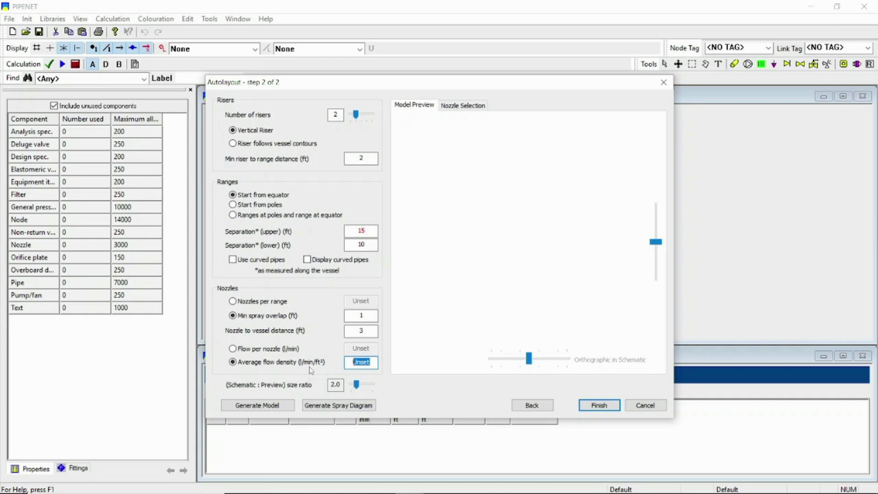
type(".1")
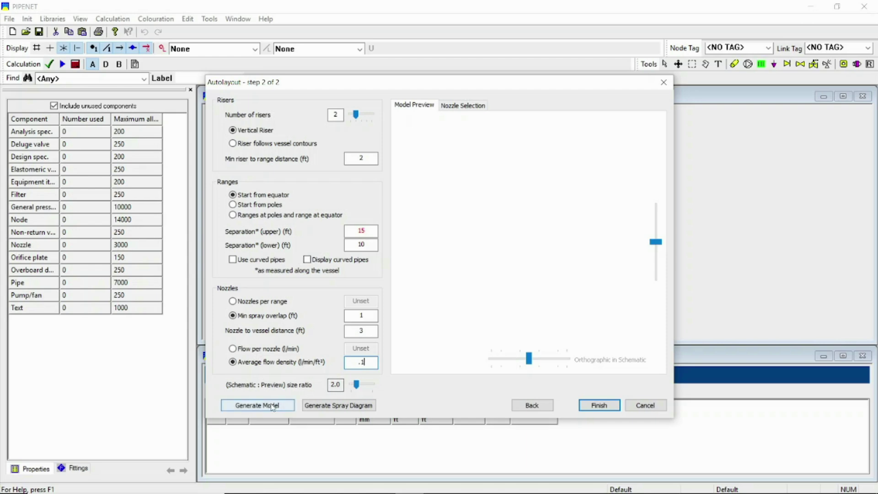
Generate the sphere network, tilt its 3-D preview, and set the number of risers to 1.
left_click(467, 106)
left_click(513, 145)
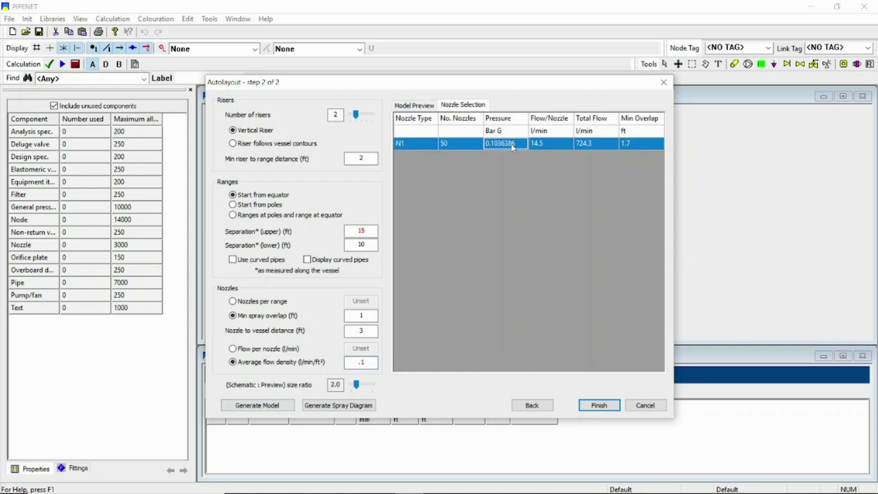
left_click(269, 406)
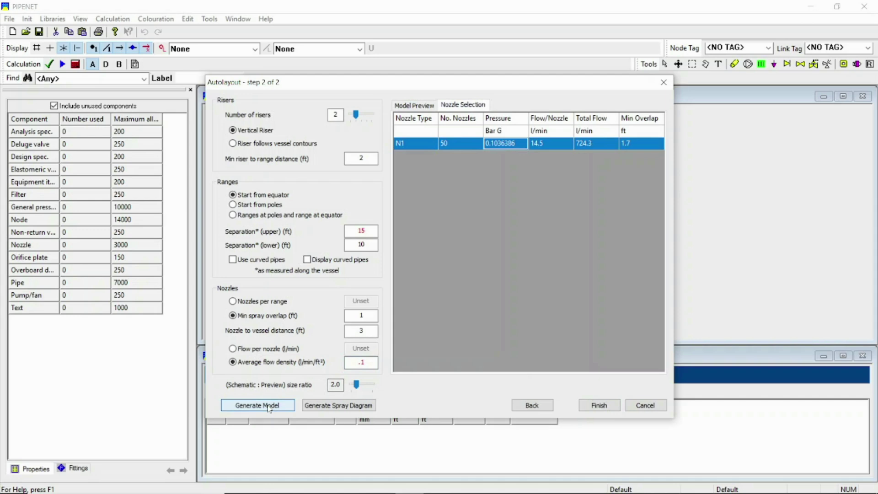
left_click(414, 106)
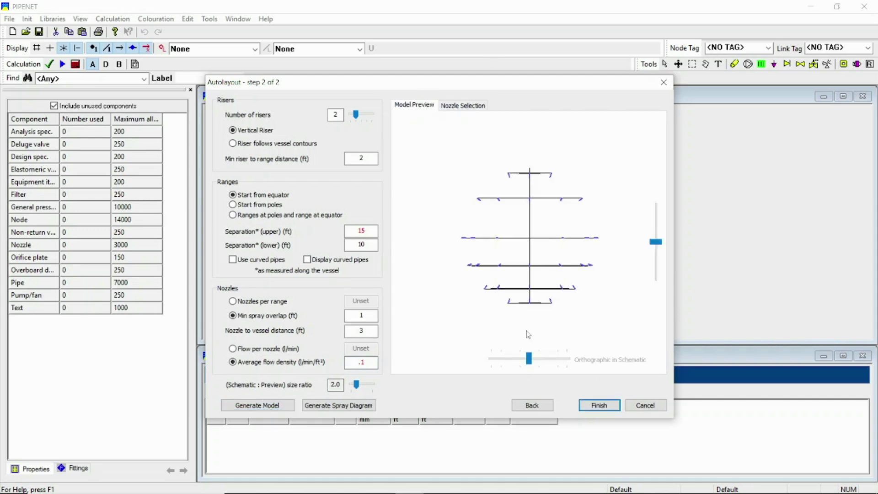
left_click_drag(655, 242, 661, 257)
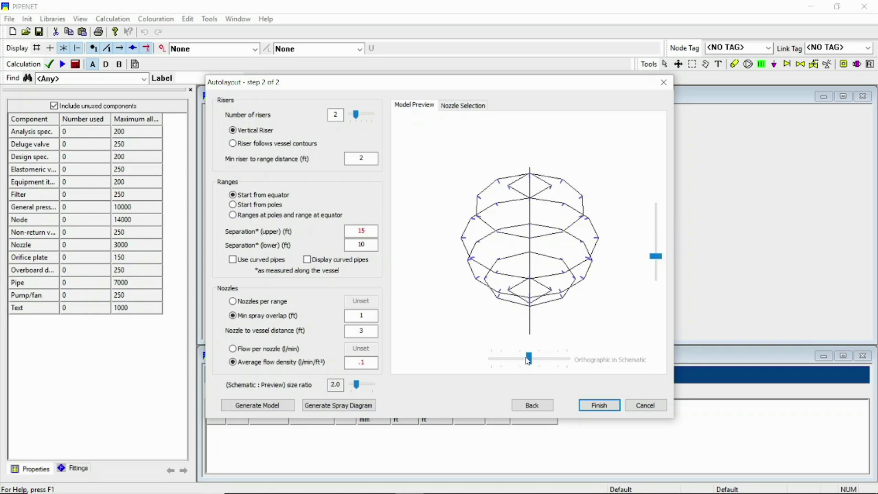
left_click_drag(529, 359, 508, 361)
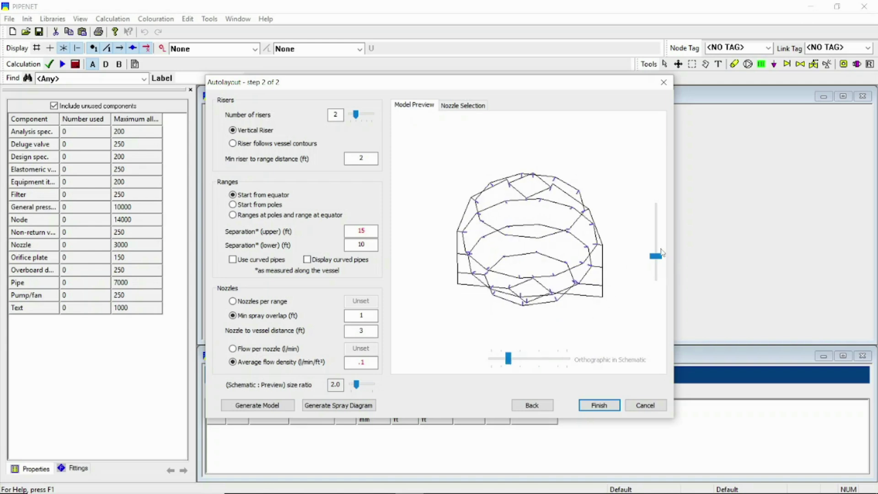
mouse_move(662, 256)
left_mouse_down()
mouse_move(663, 248)
mouse_move(660, 257)
left_mouse_up()
double_click(340, 115)
Regenerate the network with one riser and a riser-to-range distance of 0 ft.
left_click(267, 406)
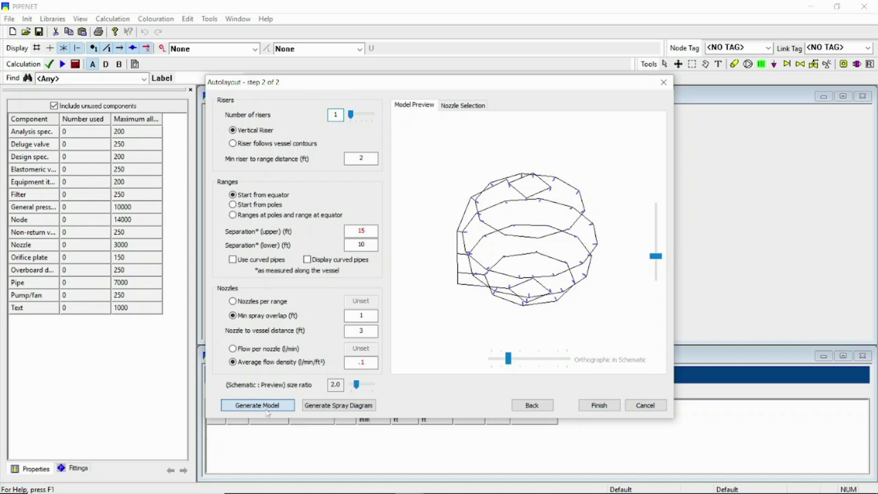
mouse_move(656, 257)
left_mouse_down()
mouse_move(657, 273)
mouse_move(656, 252)
left_mouse_up()
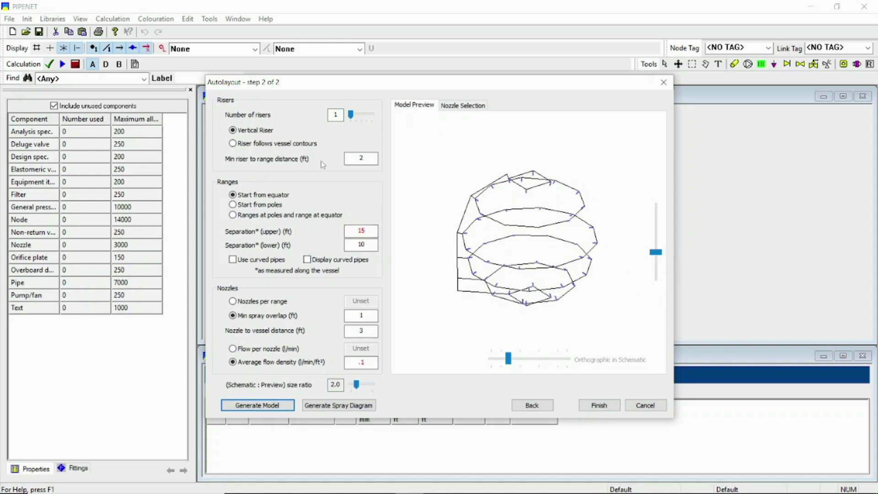
left_click(359, 160)
double_click(371, 158)
left_click(257, 405)
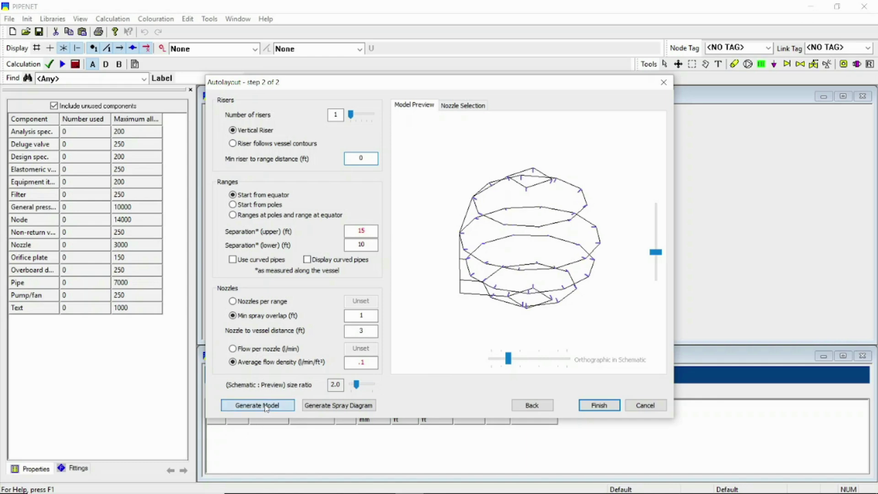
left_click(509, 358)
left_click_drag(513, 361, 551, 358)
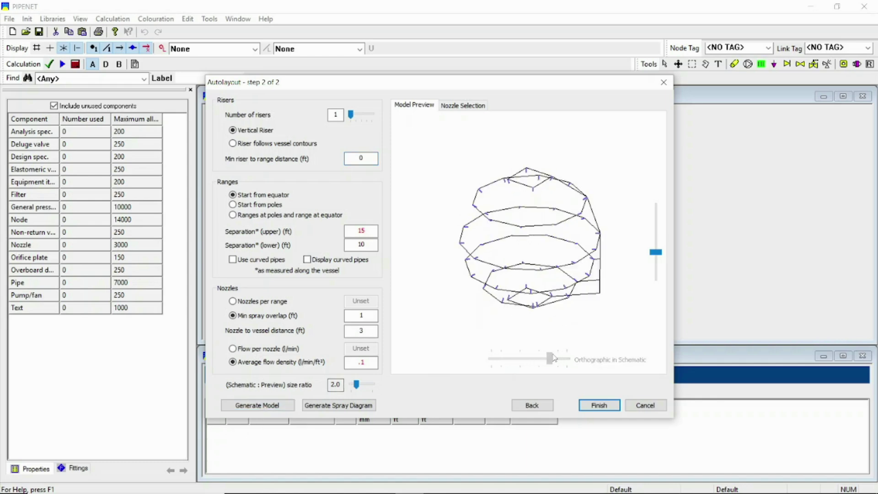
left_click(552, 358)
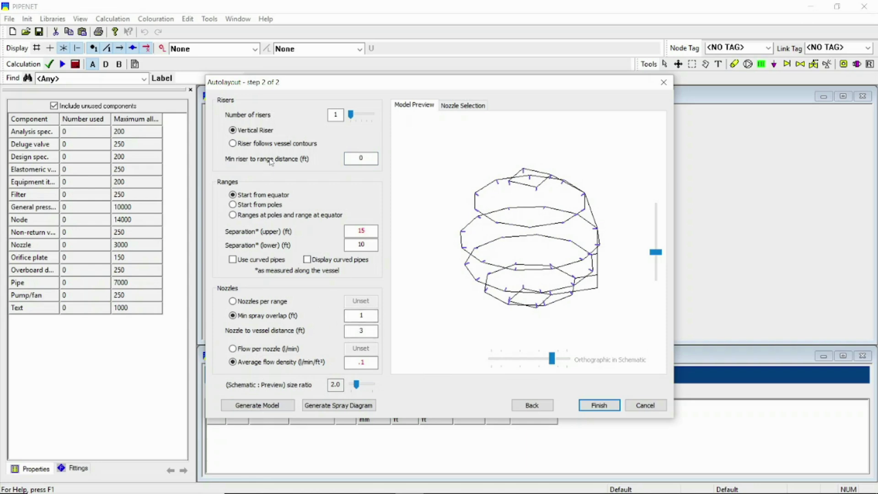
Compare the poles and poles-and-equator range options, then return to starting from the equator.
left_click(233, 205)
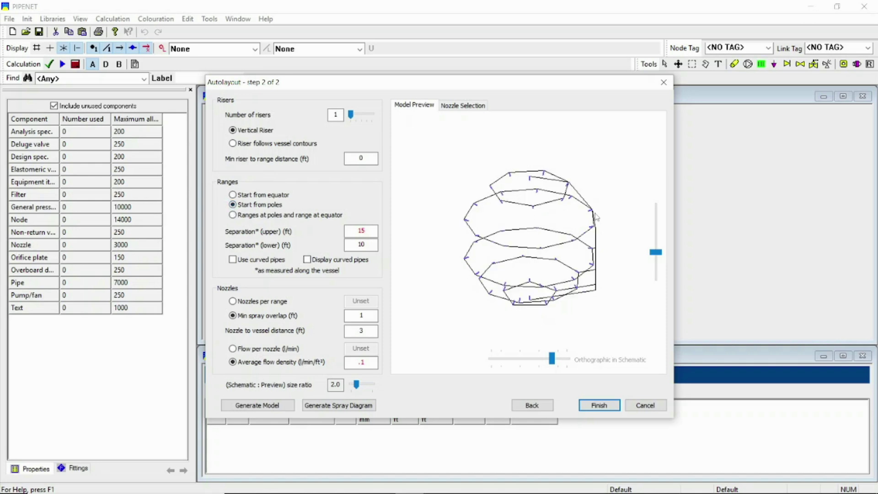
left_click_drag(552, 359, 546, 361)
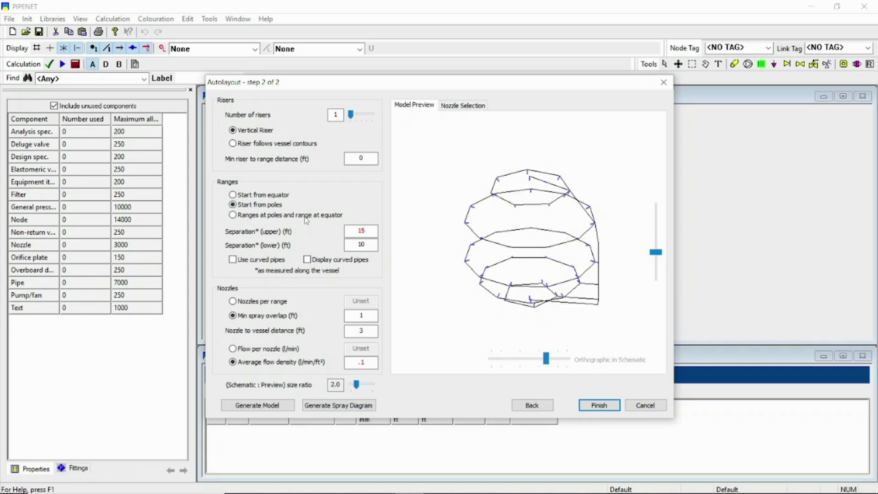
left_click(233, 215)
mouse_move(547, 360)
left_mouse_down()
mouse_move(555, 359)
mouse_move(548, 360)
left_mouse_up()
left_click(233, 195)
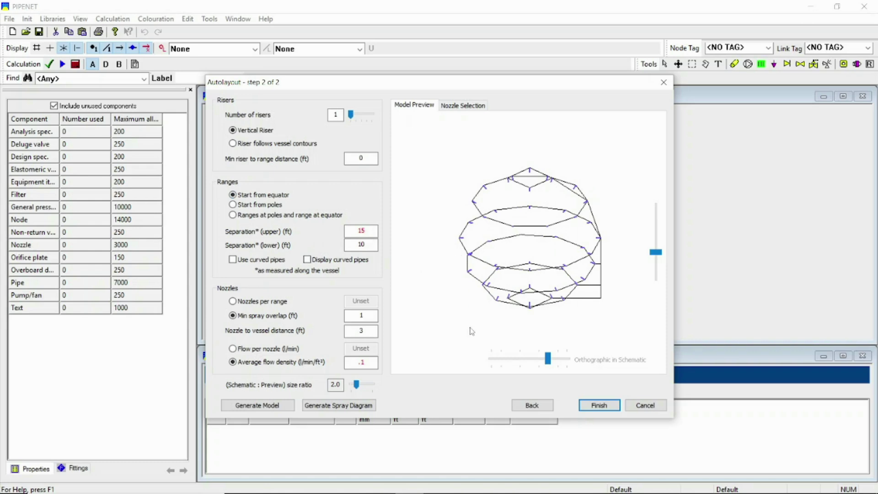
left_click(548, 362)
left_click_drag(548, 362, 561, 362)
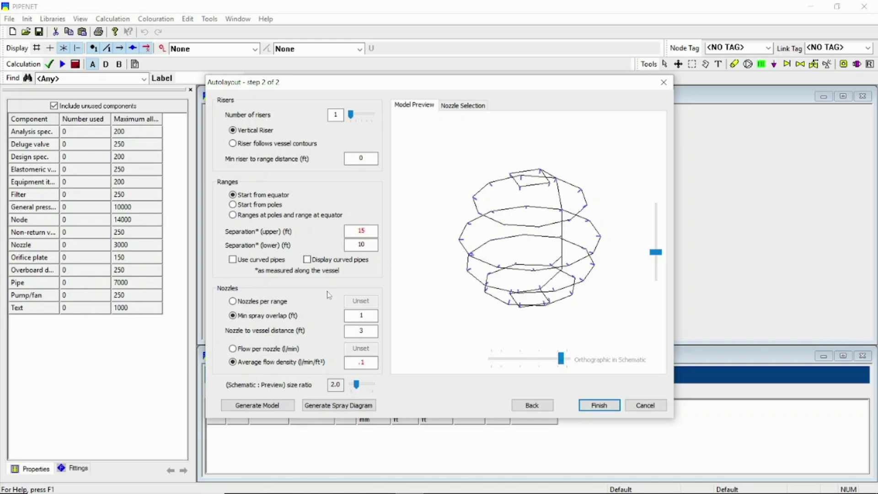
left_click(273, 215)
left_click(234, 195)
left_click_drag(371, 231, 335, 231)
Set upper separation to 100 ft, regenerate with ranges from the poles, and generate the spray diagram.
type("1")
left_click(247, 408)
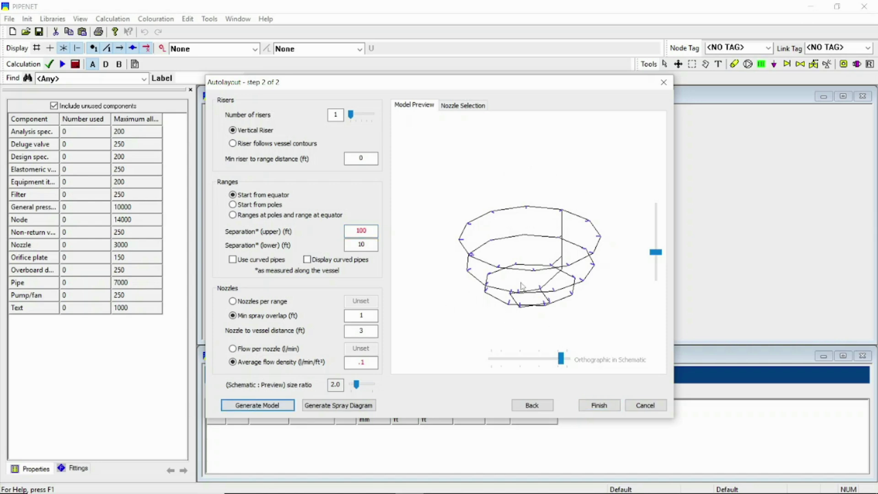
left_click_drag(561, 360, 545, 362)
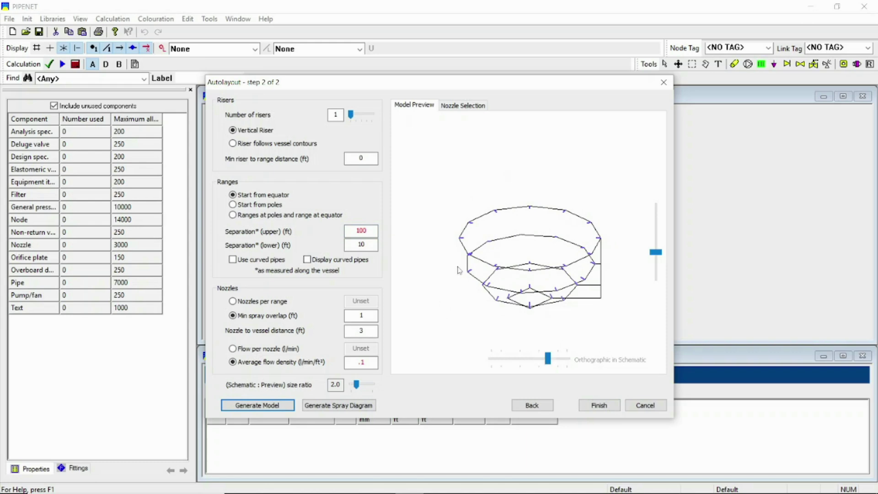
left_click(233, 205)
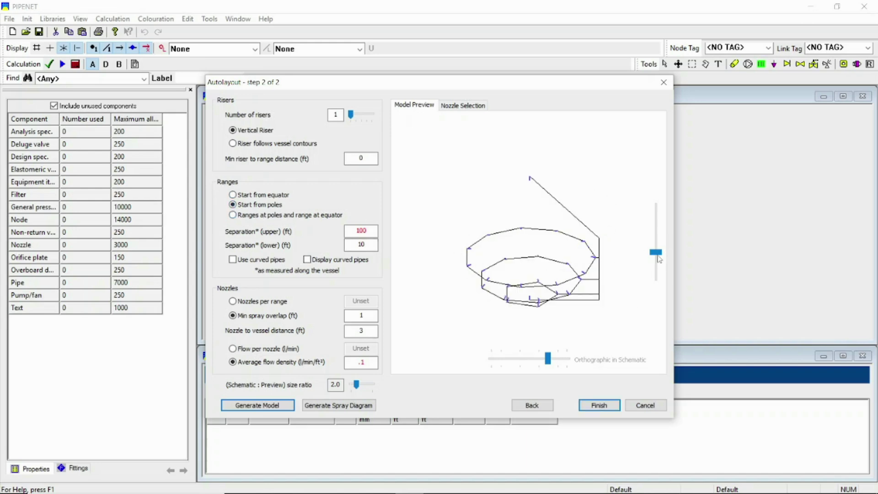
left_click_drag(656, 253, 656, 245)
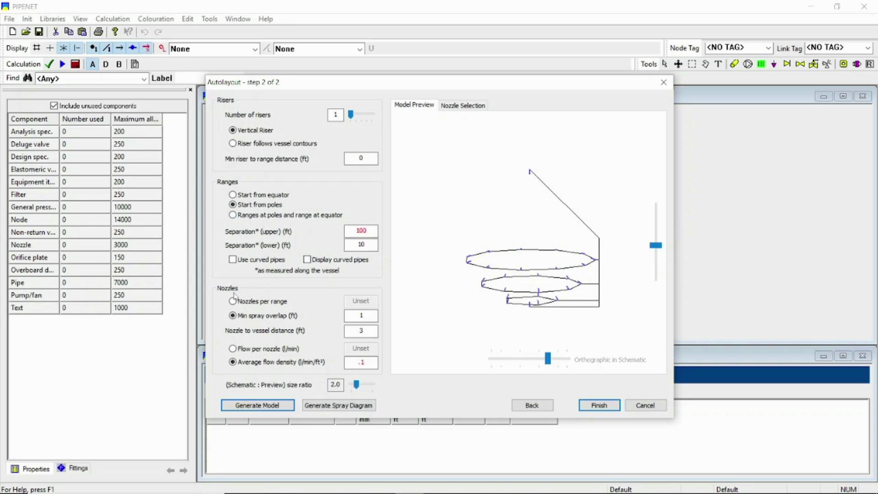
left_click(328, 408)
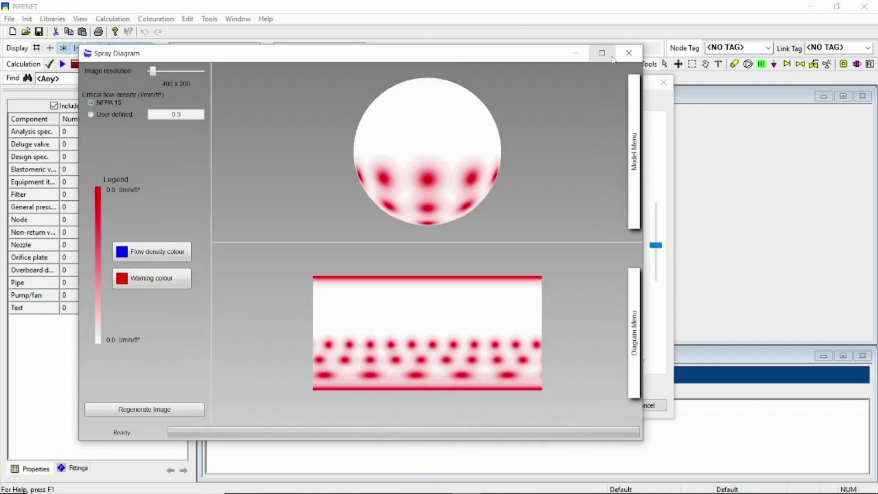
Maximize the spray diagram, raise image resolution to 2300 x 1150, and orbit the sphere.
left_click(571, 52)
mouse_move(408, 146)
left_mouse_down()
mouse_move(475, 162)
mouse_move(552, 146)
mouse_move(551, 102)
mouse_move(531, 141)
mouse_move(520, 98)
mouse_move(506, 125)
mouse_move(516, 140)
mouse_move(619, 173)
mouse_move(459, 39)
mouse_move(482, 133)
mouse_move(503, 94)
left_mouse_up()
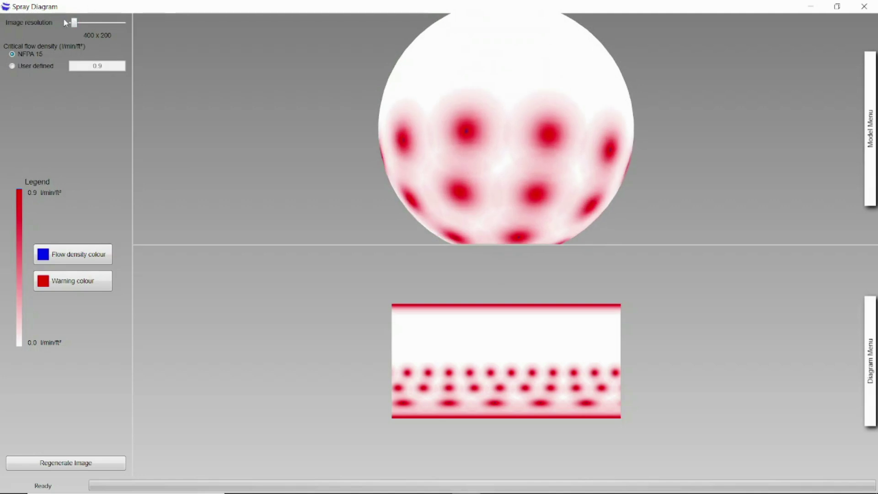
left_click_drag(74, 26, 101, 27)
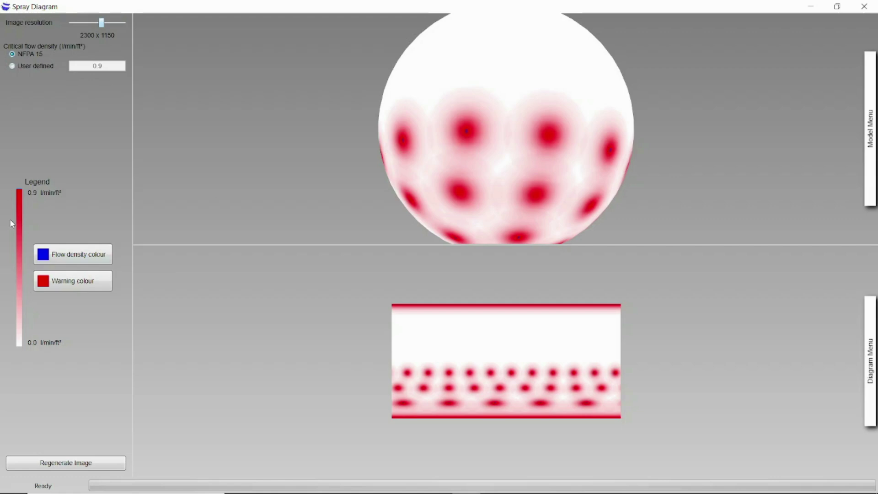
mouse_move(516, 149)
left_mouse_down()
mouse_move(521, 133)
mouse_move(484, 170)
mouse_move(543, 192)
mouse_move(557, 84)
mouse_move(551, 180)
mouse_move(557, 128)
left_mouse_up()
scroll(500, 170, "up", 5)
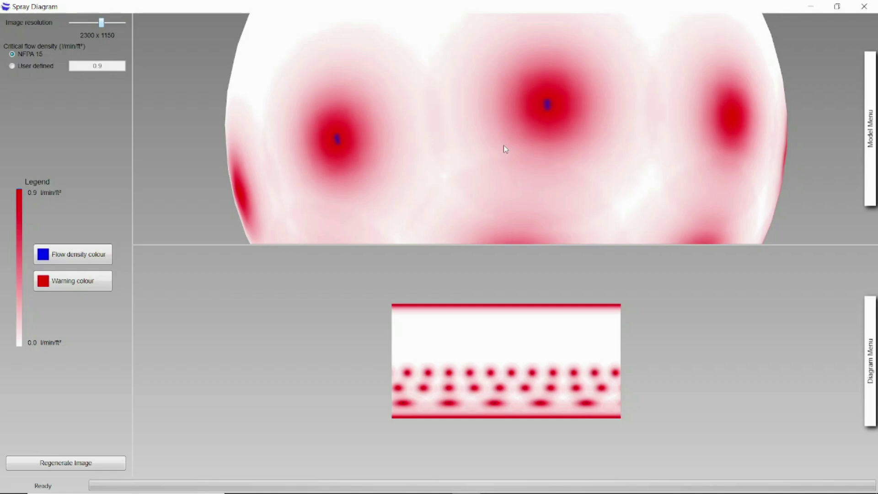
scroll(503, 145, "down", 3)
left_click_drag(389, 93, 398, 122)
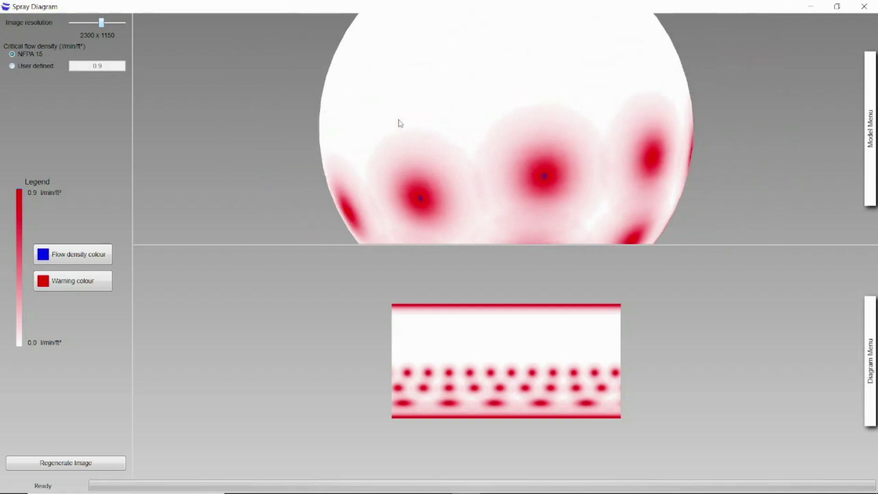
scroll(449, 142, "down", 3)
mouse_move(513, 124)
left_mouse_down()
mouse_move(580, 161)
mouse_move(500, 67)
mouse_move(500, 82)
mouse_move(551, 106)
mouse_move(509, 85)
mouse_move(506, 104)
mouse_move(443, 96)
mouse_move(485, 120)
mouse_move(444, 121)
left_mouse_up()
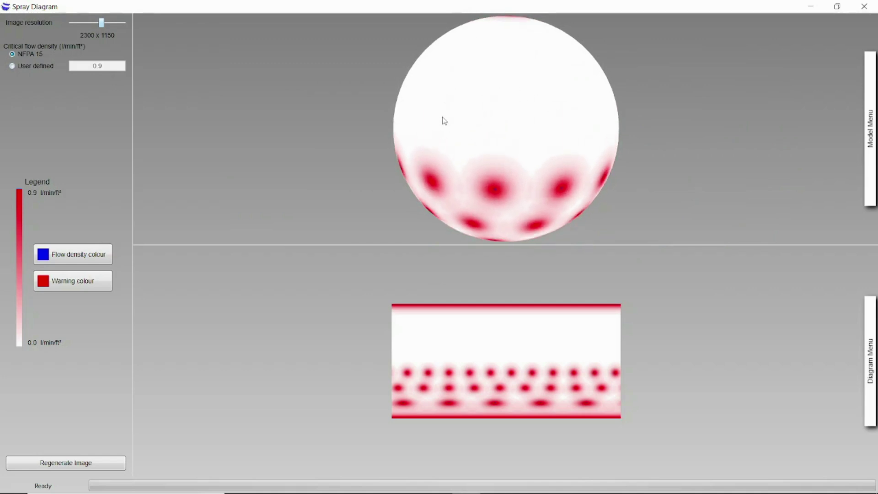
Regenerate the spray image with a user-defined critical flow density of 0.3.
left_click(12, 66)
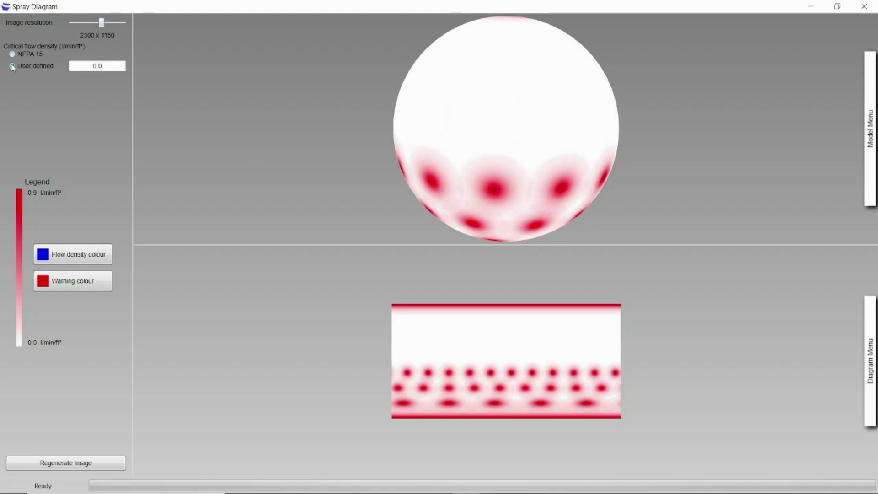
left_click(107, 67)
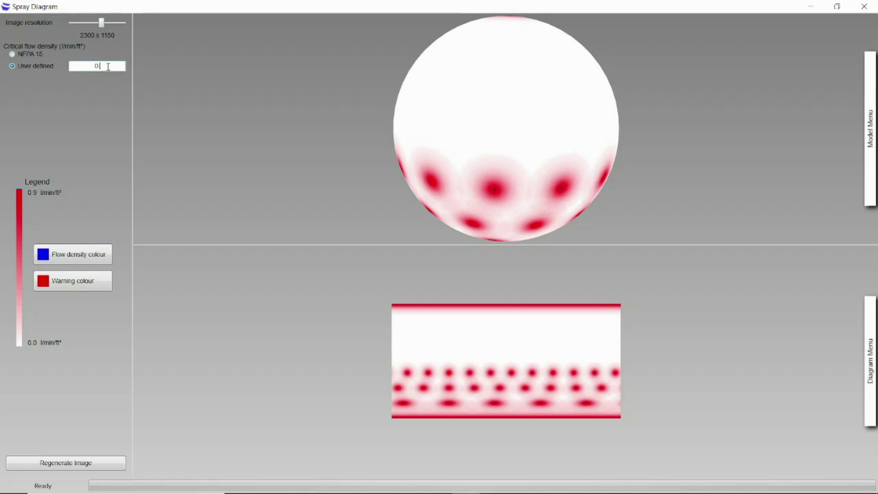
type(".3")
left_click(86, 464)
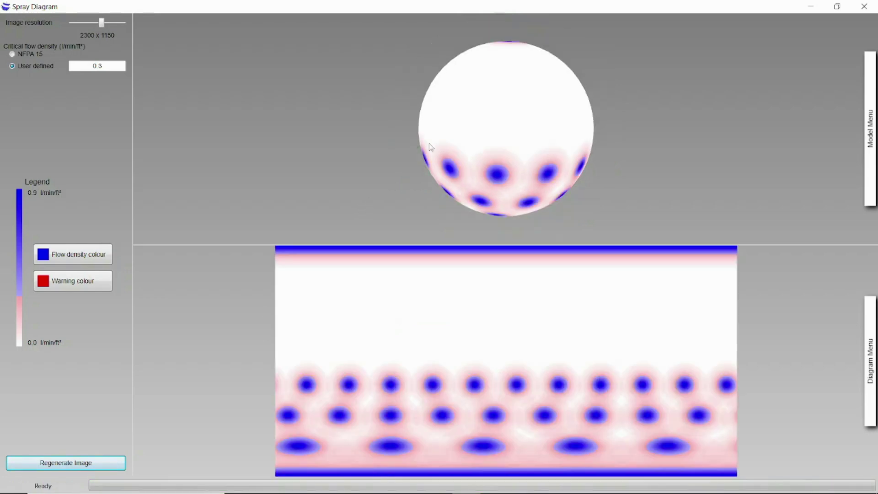
mouse_move(430, 147)
left_mouse_down()
mouse_move(471, 104)
mouse_move(600, 196)
mouse_move(458, 82)
mouse_move(510, 143)
mouse_move(540, 155)
left_mouse_up()
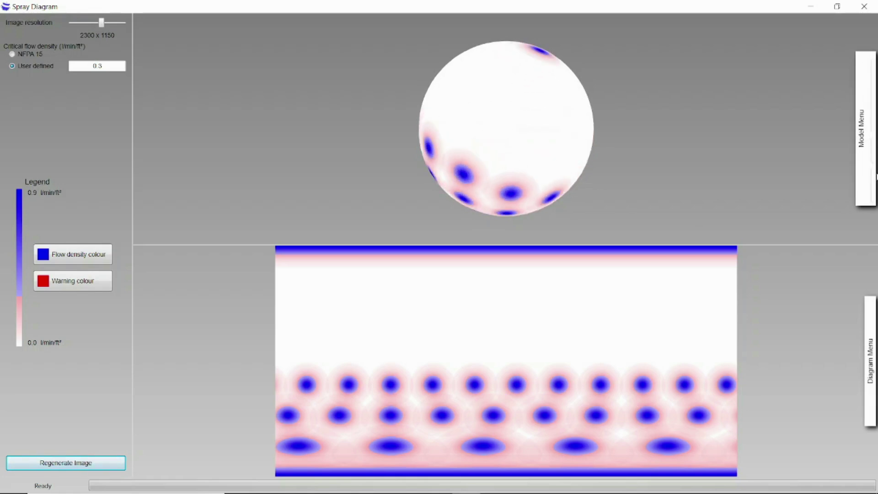
mouse_move(876, 176)
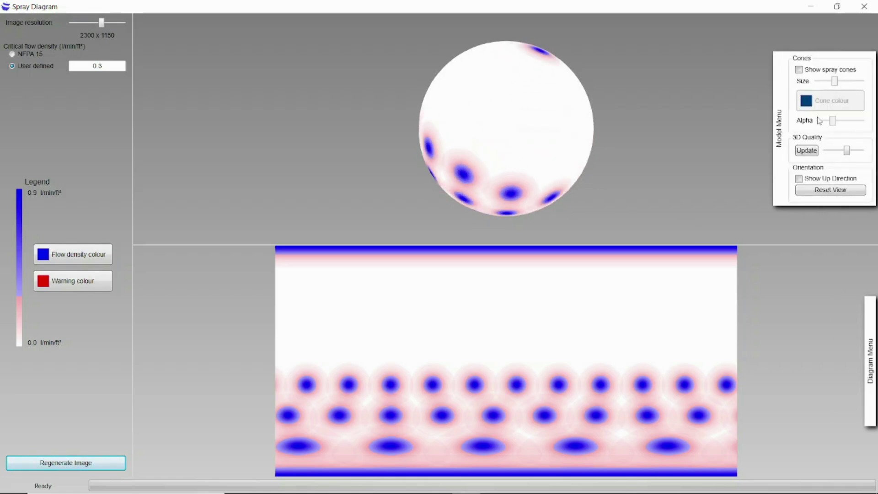
Toggle spray cones and up direction in the Model Menu, leaving spray cones hidden.
left_click(799, 70)
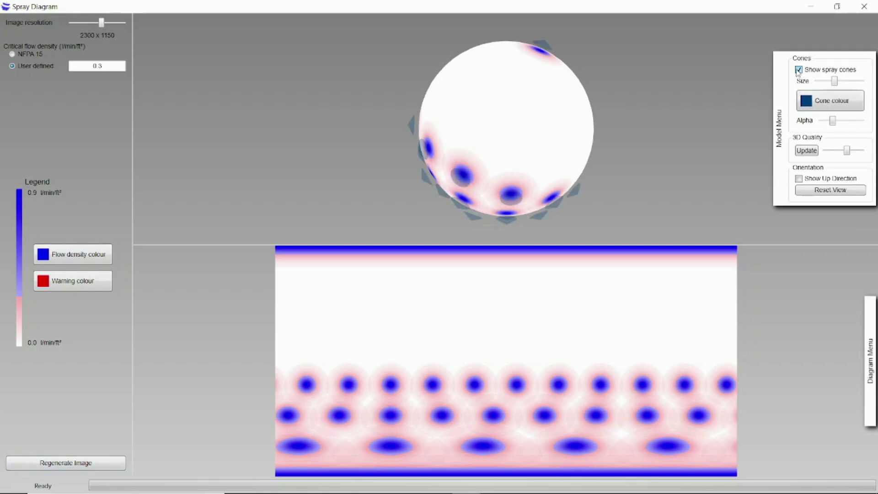
left_click(799, 179)
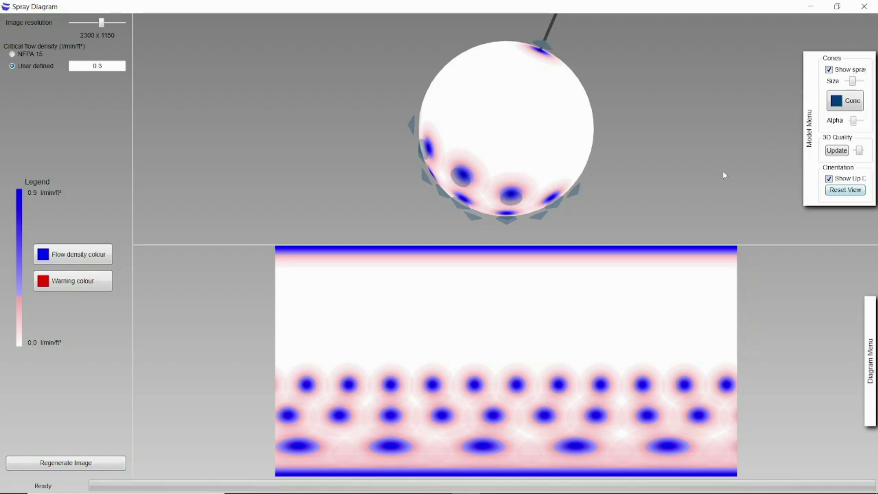
mouse_move(498, 61)
left_mouse_down()
mouse_move(535, 188)
mouse_move(526, 142)
mouse_move(582, 118)
mouse_move(500, 75)
mouse_move(473, 71)
mouse_move(535, 123)
mouse_move(524, 169)
left_mouse_up()
scroll(505, 76, "up", 5)
scroll(582, 117, "down", 5)
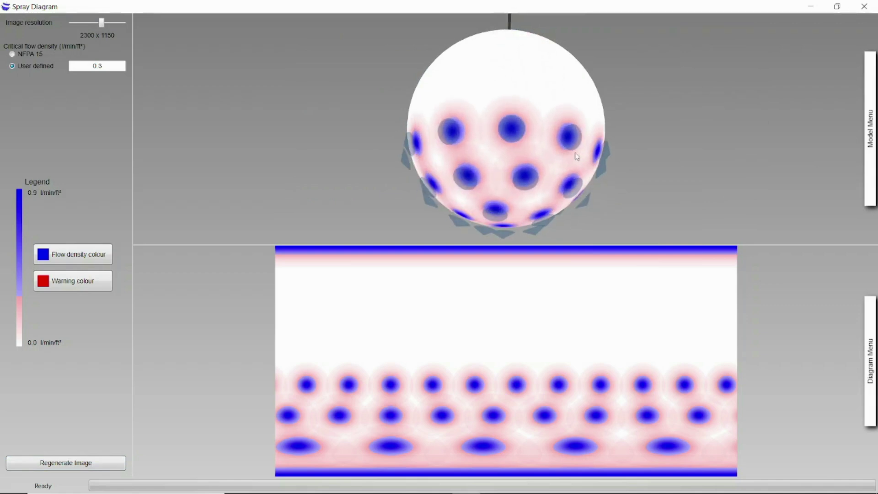
left_click(870, 131)
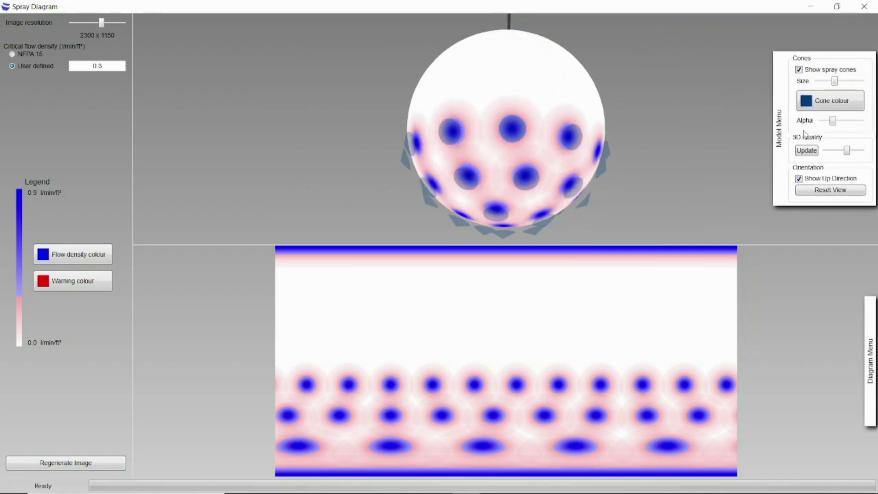
left_click(799, 70)
Rotate and zoom the sphere to inspect the blue coverage spots on its lower half.
scroll(606, 163, "down", 3)
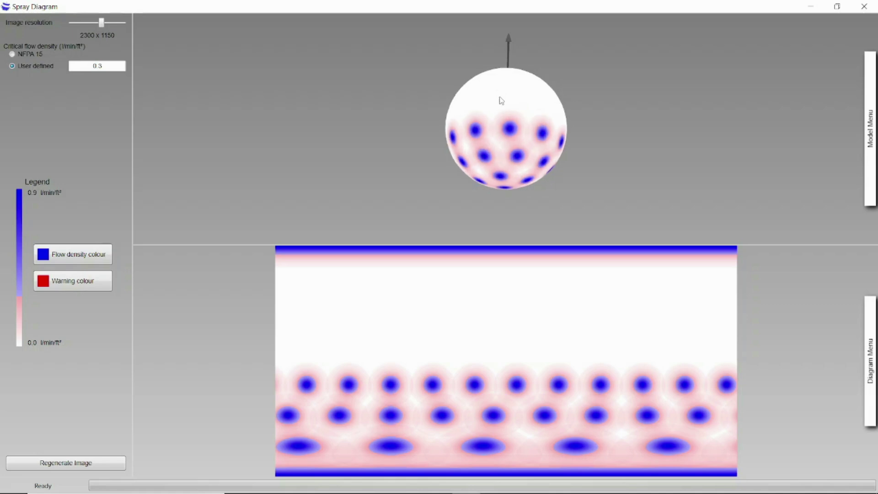
left_click_drag(501, 100, 520, 130)
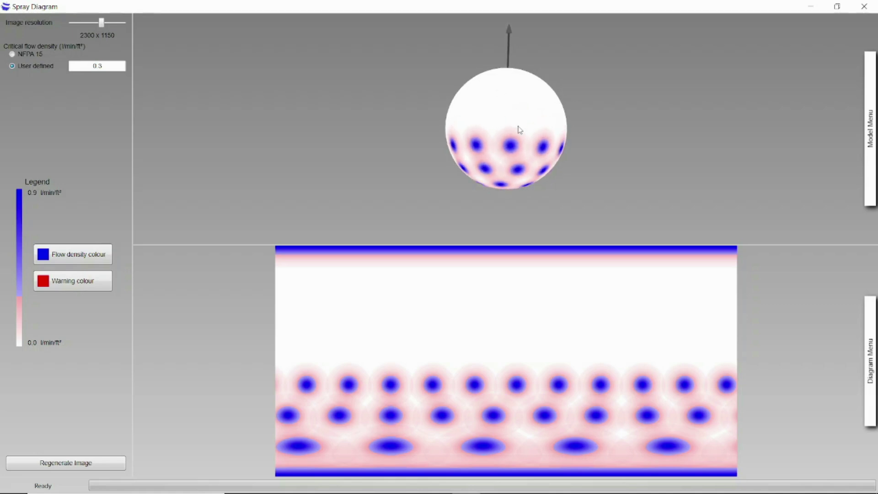
scroll(497, 141, "up", 3)
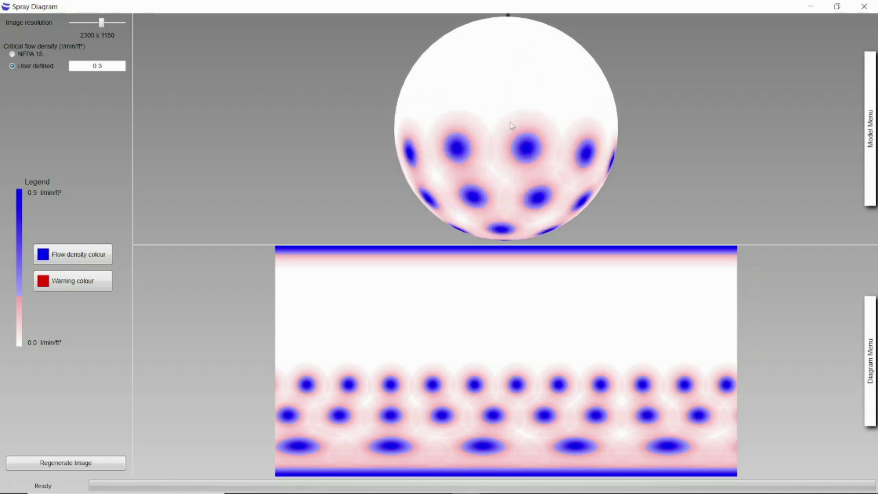
scroll(535, 122, "down", 3)
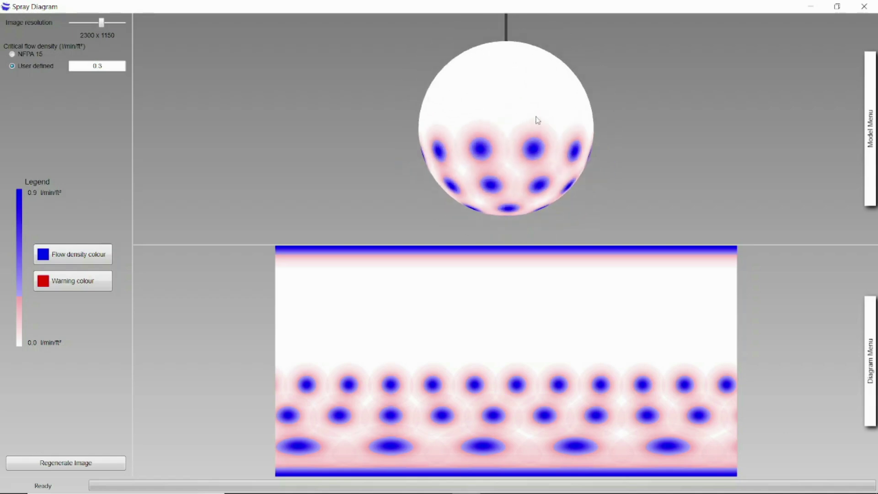
left_click_drag(513, 142, 513, 101)
mouse_move(526, 398)
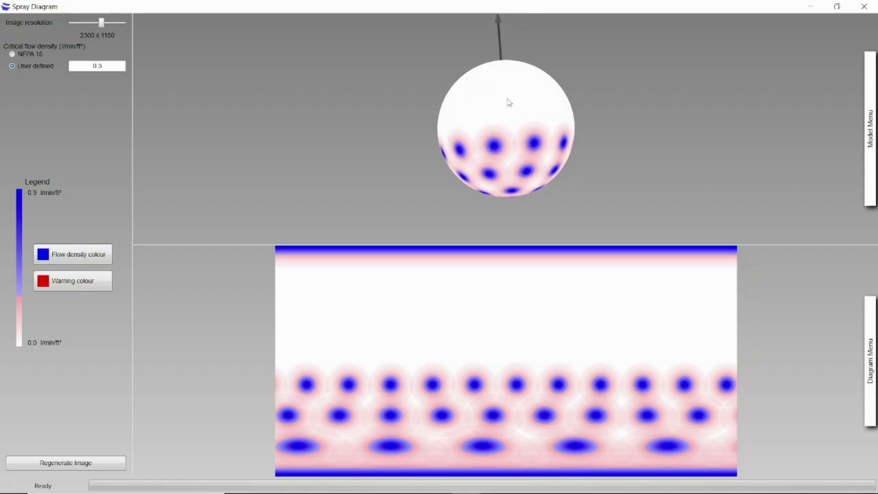
scroll(509, 103, "down", 1)
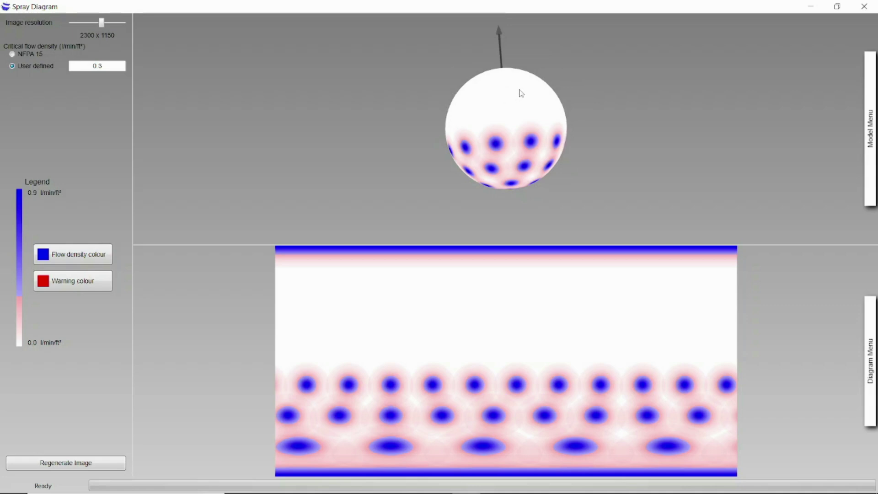
scroll(526, 101, "up", 2)
left_click_drag(542, 106, 427, 68)
scroll(473, 70, "up", 1)
scroll(474, 70, "down", 1)
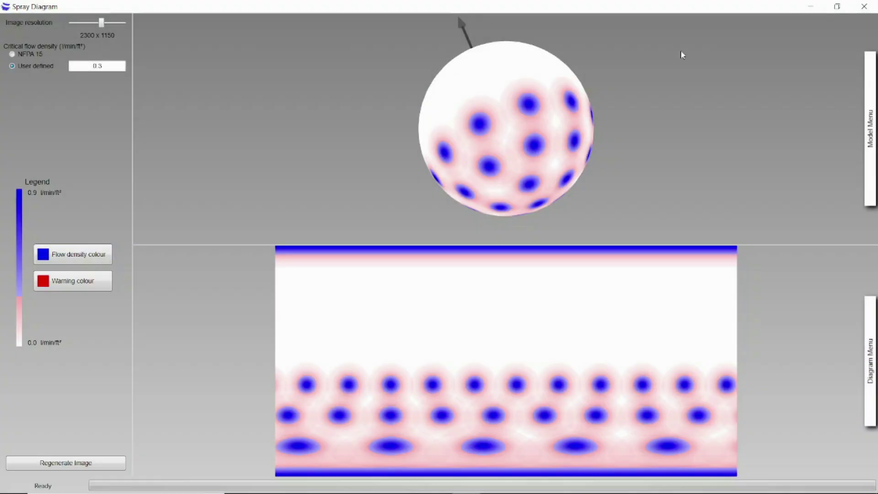
Close the spray diagram and go back to change the object type to Vertical cylinder.
left_click(864, 7)
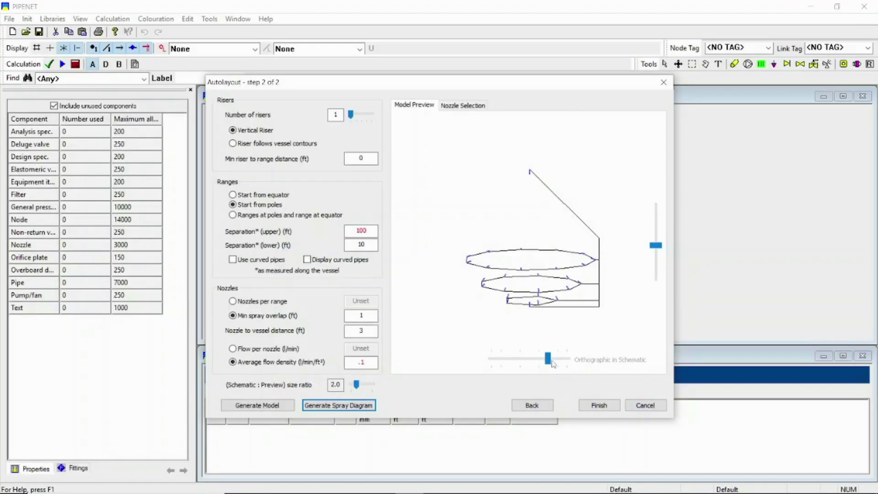
left_click(533, 405)
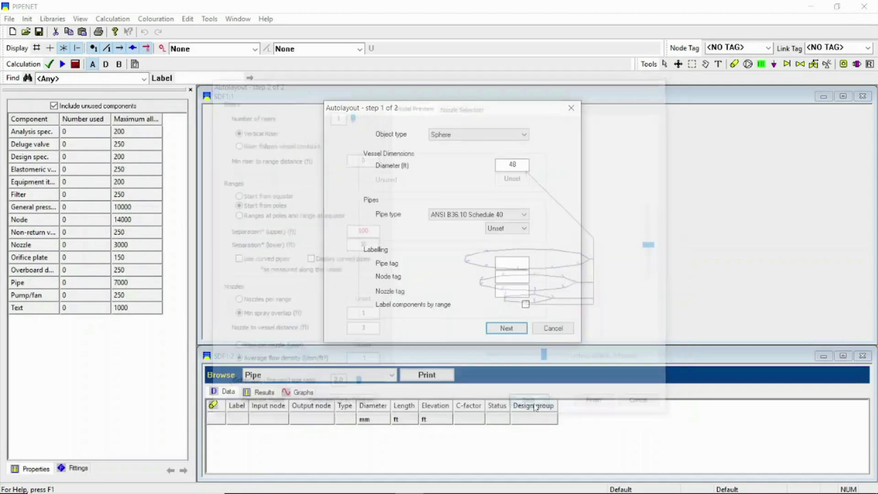
left_click(523, 135)
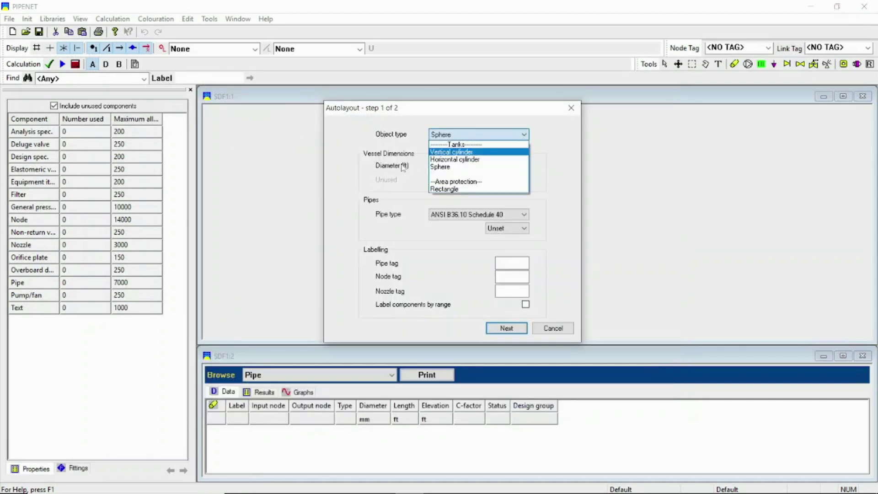
left_click(454, 153)
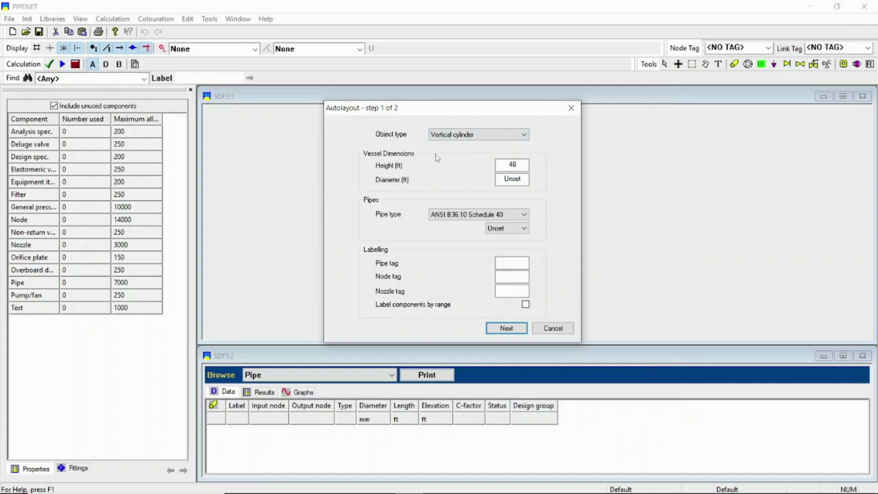
Give the cylinder a height of 100 ft and diameter of 30 ft, then continue.
left_click(517, 178)
left_click_drag(524, 166, 496, 166)
type("100")
key("Tab")
type("32")
type("30")
left_click(505, 328)
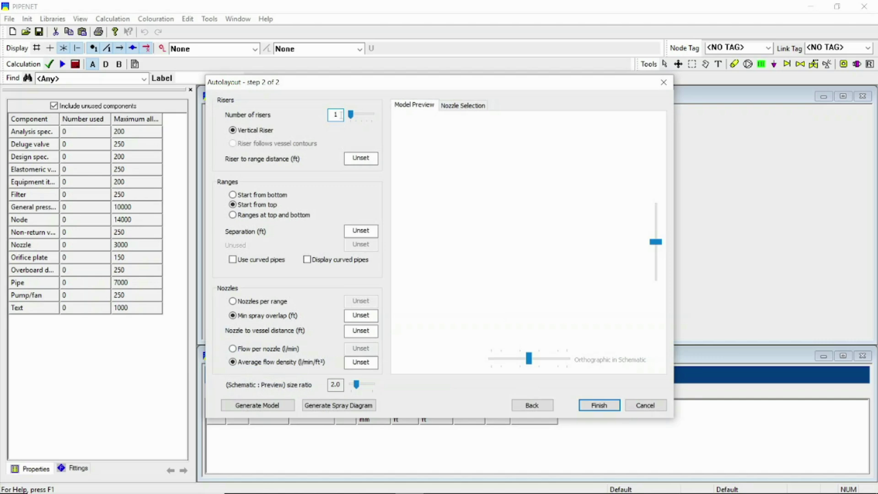
Set riser to range distance 0, range separation 10 ft and minimum spray overlap 1 ft.
left_click(362, 158)
type("0")
left_click(361, 231)
type("10")
left_click(374, 314)
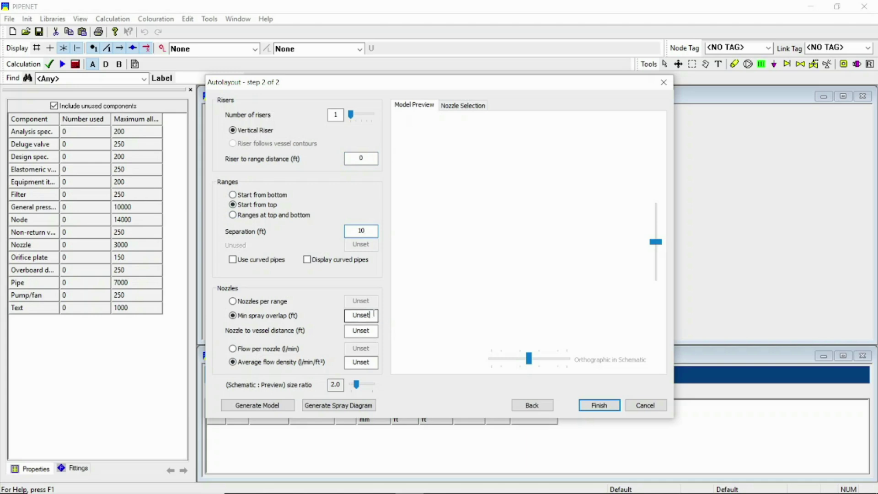
double_click(375, 314)
type("1")
Set nozzle to vessel distance 3 ft and average flow density 0.1.
left_click(373, 330)
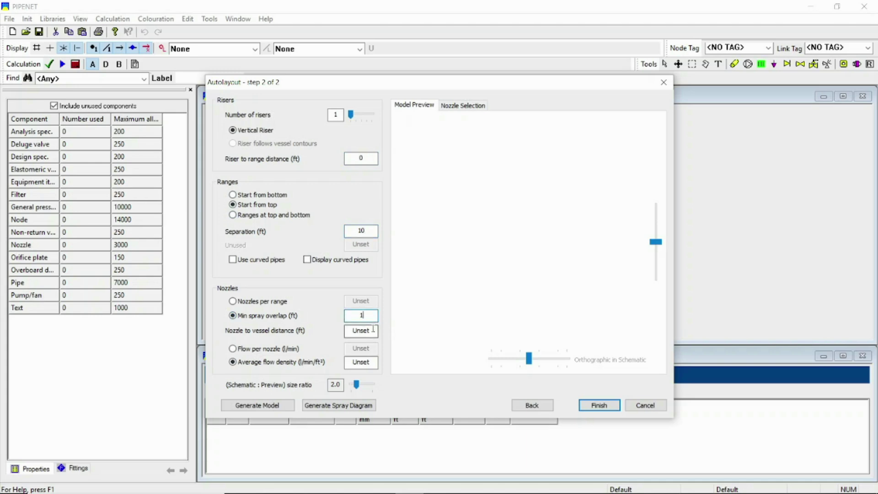
double_click(372, 331)
type("3")
left_click(361, 363)
double_click(361, 363)
type(".1")
Pick the N1 nozzle, generate the cylinder's pipework, preview it in 3-D, and generate its spray diagram.
left_click(460, 105)
left_click(501, 146)
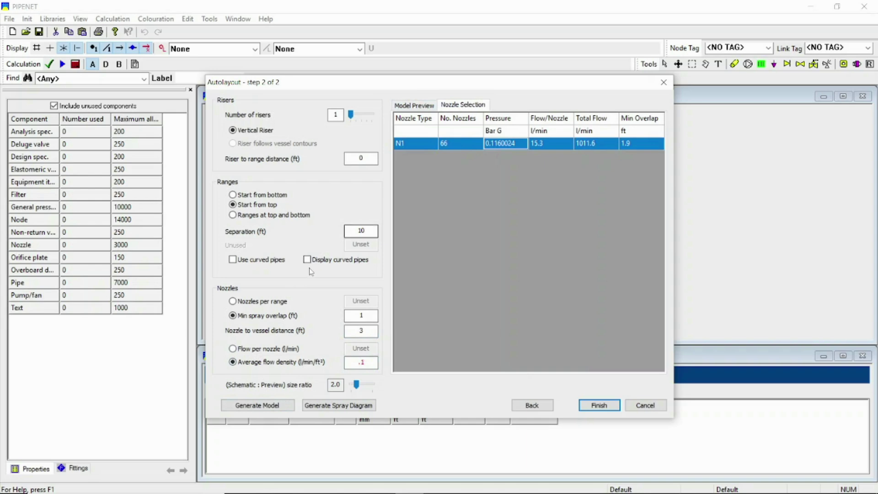
left_click(257, 405)
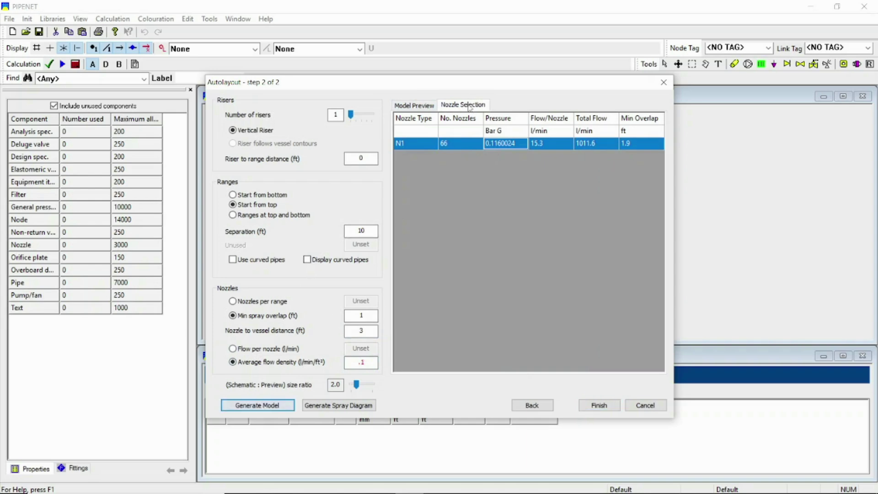
left_click(415, 105)
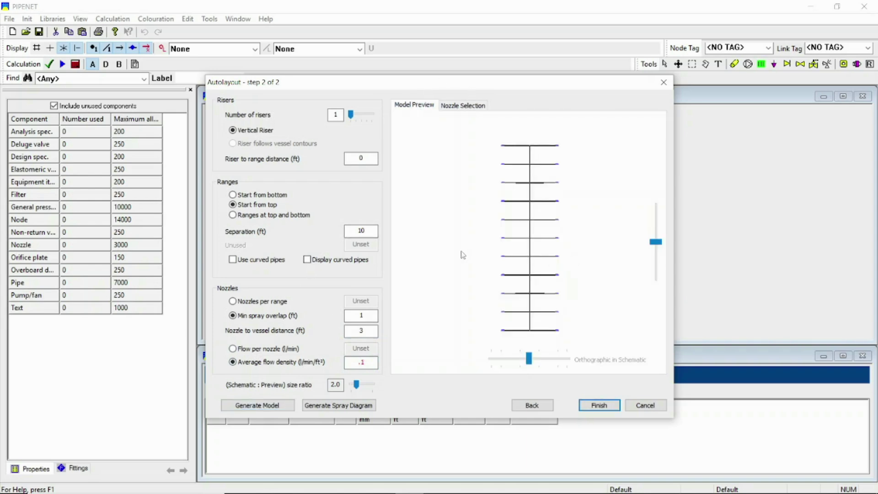
mouse_move(656, 242)
left_mouse_down()
mouse_move(656, 274)
mouse_move(656, 255)
left_mouse_up()
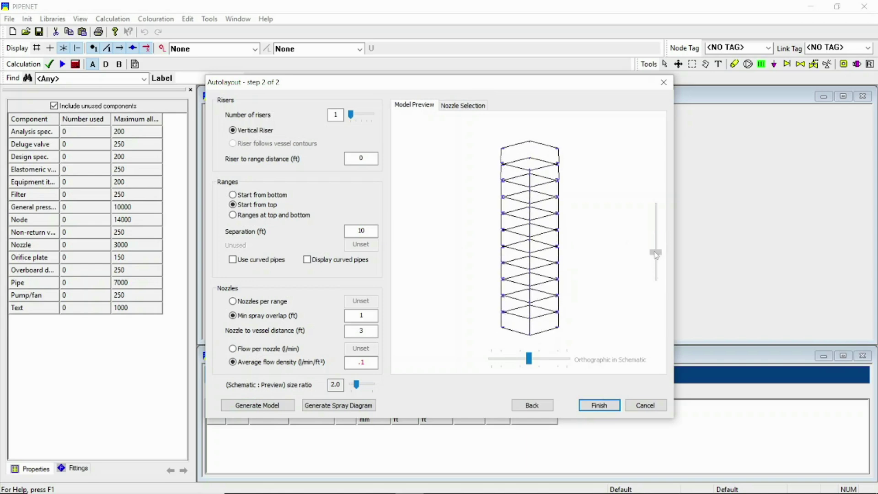
left_click(338, 407)
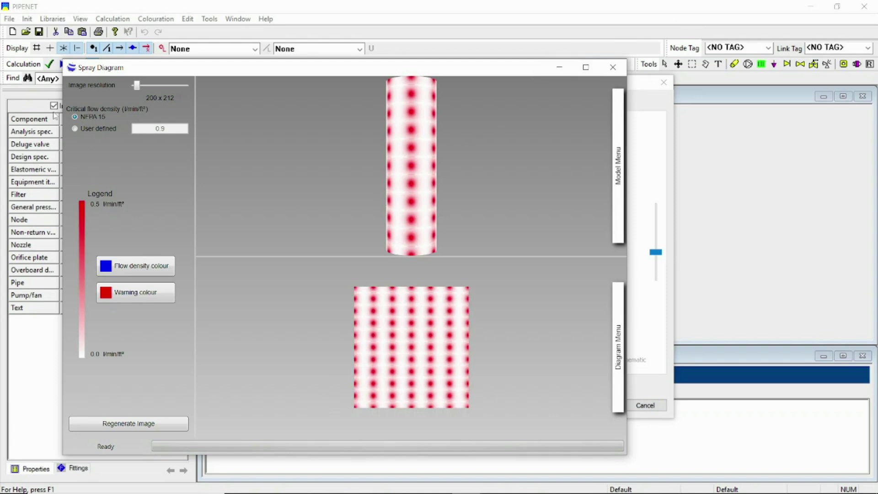
Regenerate the spray image against a user-defined 0.3 critical flow density at 780 x 828 resolution.
left_click(75, 130)
left_click(168, 129)
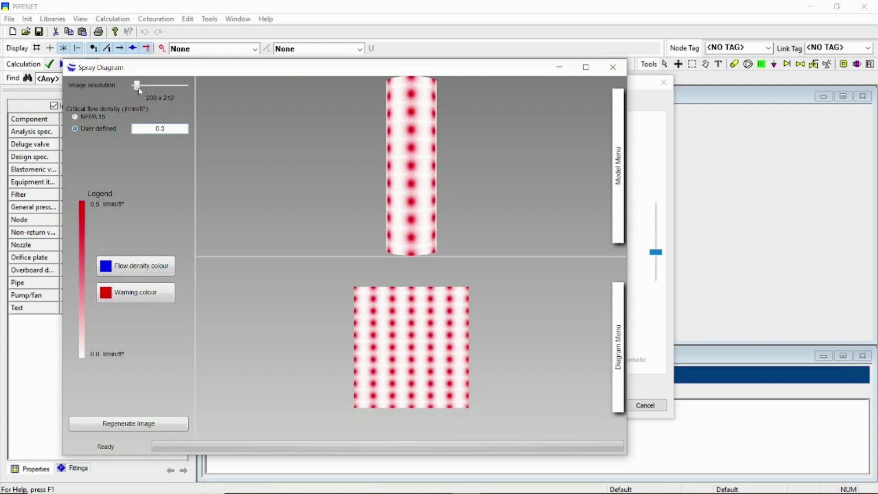
left_click_drag(137, 86, 154, 86)
left_click(111, 424)
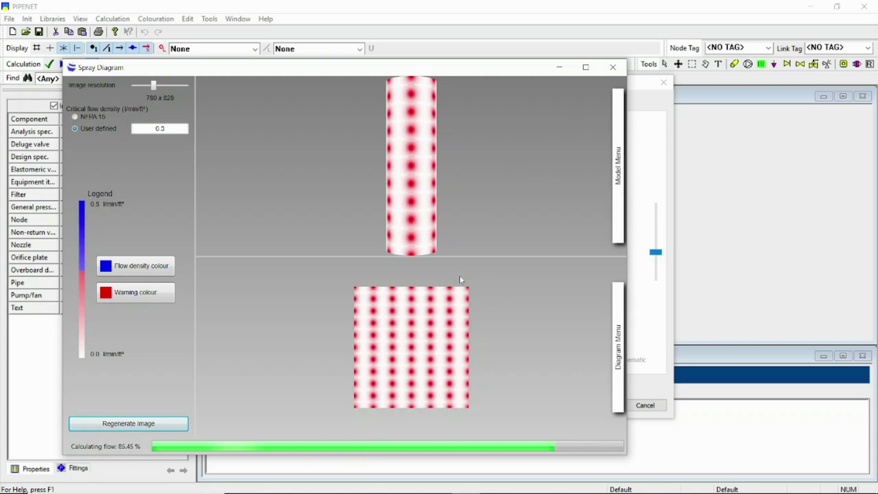
Rotate the cylinder to inspect its spray coverage, then close the diagram.
scroll(446, 191, "up", 5)
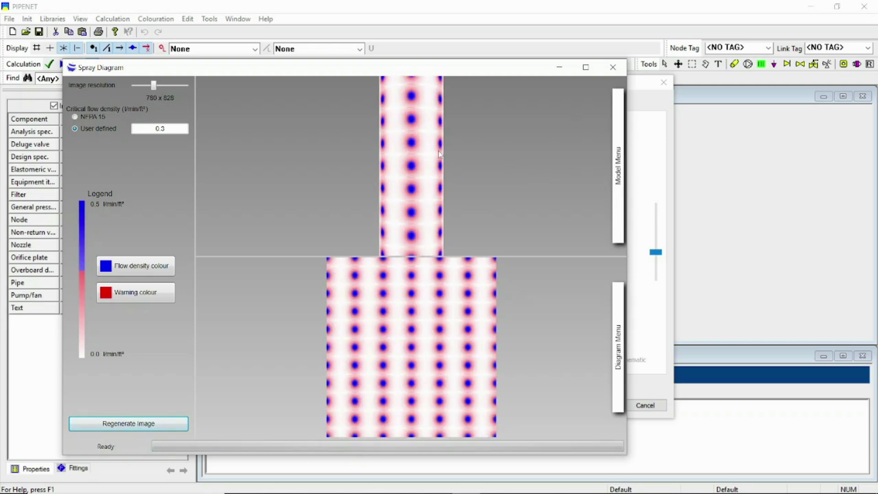
mouse_move(446, 193)
left_mouse_down()
mouse_move(412, 147)
mouse_move(419, 164)
mouse_move(461, 177)
mouse_move(414, 185)
mouse_move(456, 182)
mouse_move(369, 177)
mouse_move(397, 180)
mouse_move(366, 166)
left_mouse_up()
scroll(411, 146, "down", 5)
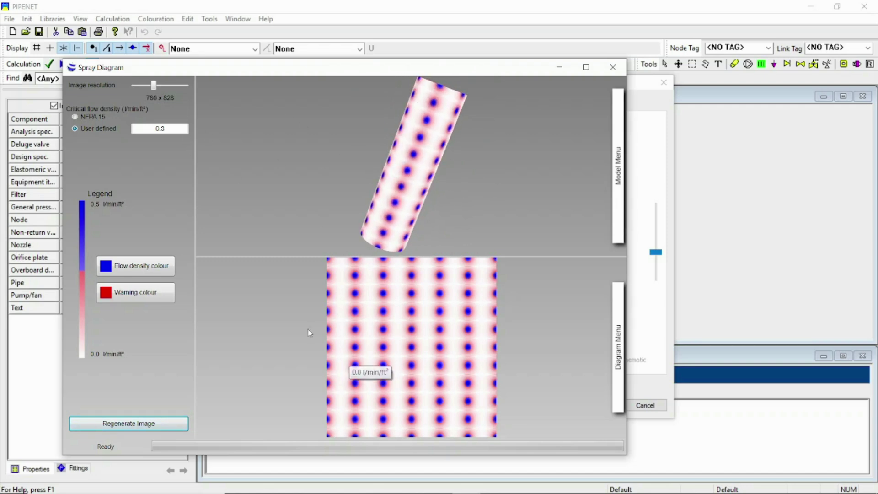
left_click(613, 69)
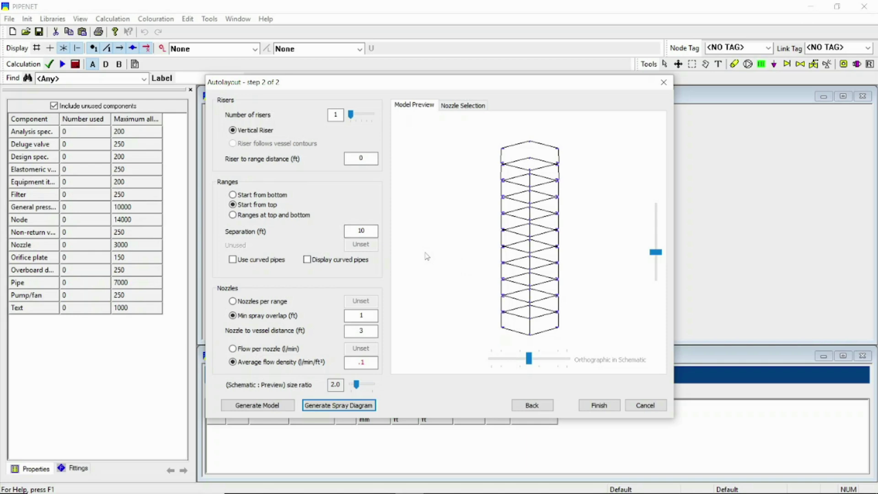
Go back and switch the object type to a Rectangle area of 100 x 30 ft.
left_click(532, 405)
left_click(503, 135)
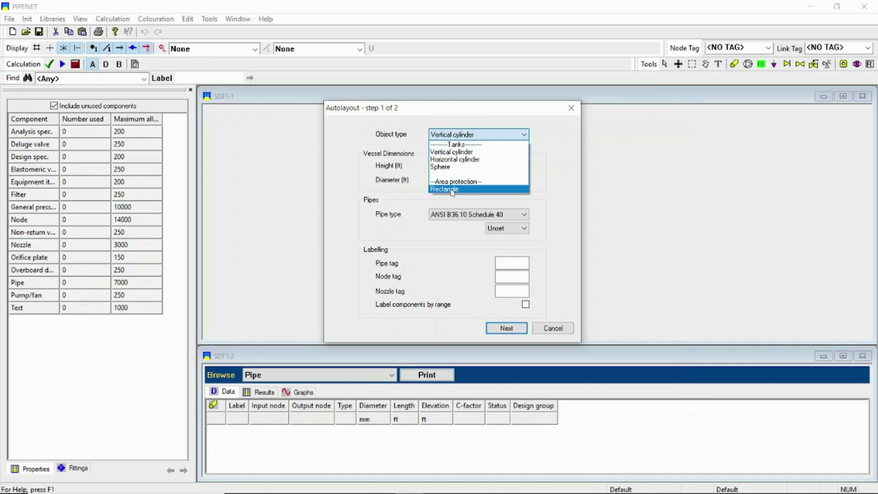
left_click(452, 190)
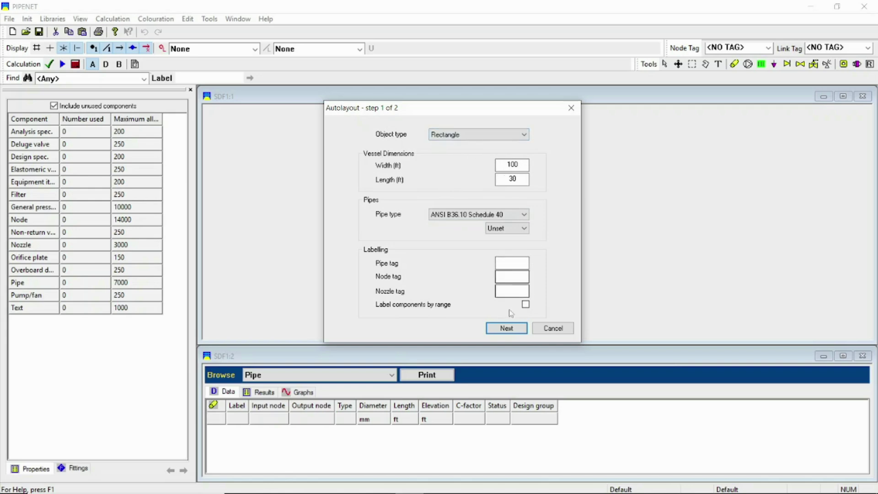
left_click(505, 328)
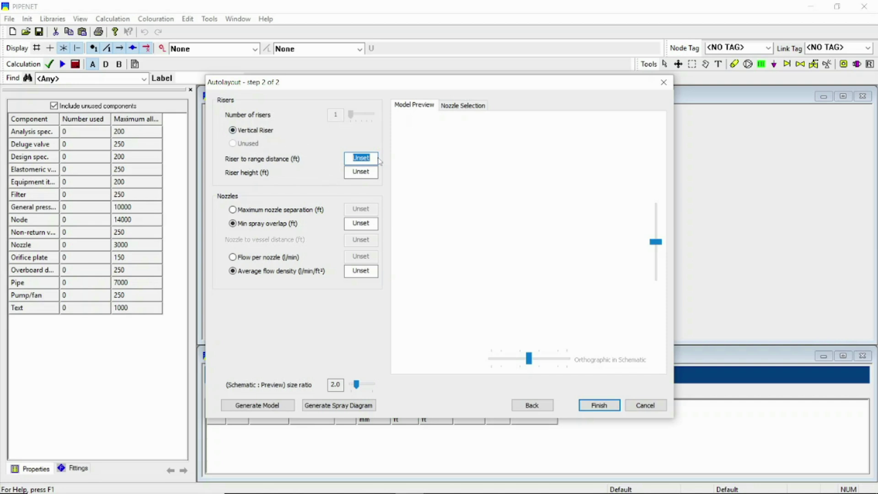
Enter 5 ft riser values, 1 ft minimum spray overlap and 0.1 average flow density.
type("5")
left_click(368, 171)
type("5")
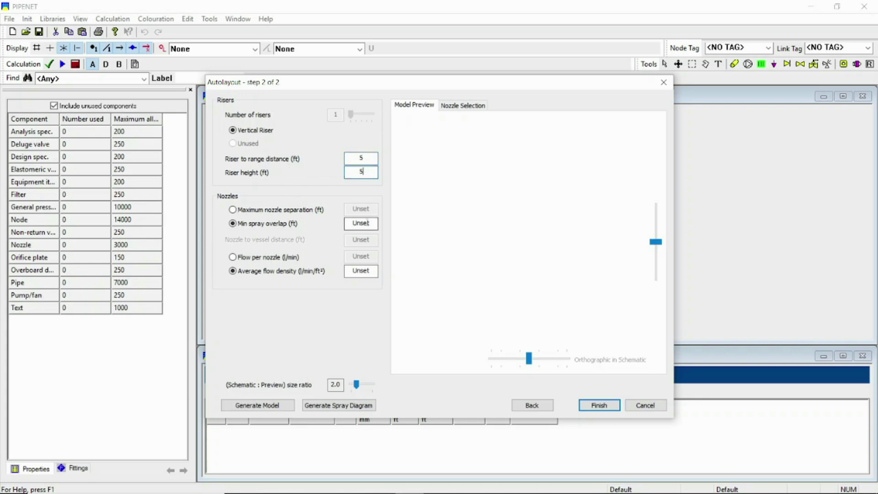
left_click(369, 224)
type("1")
left_click(371, 274)
type(".")
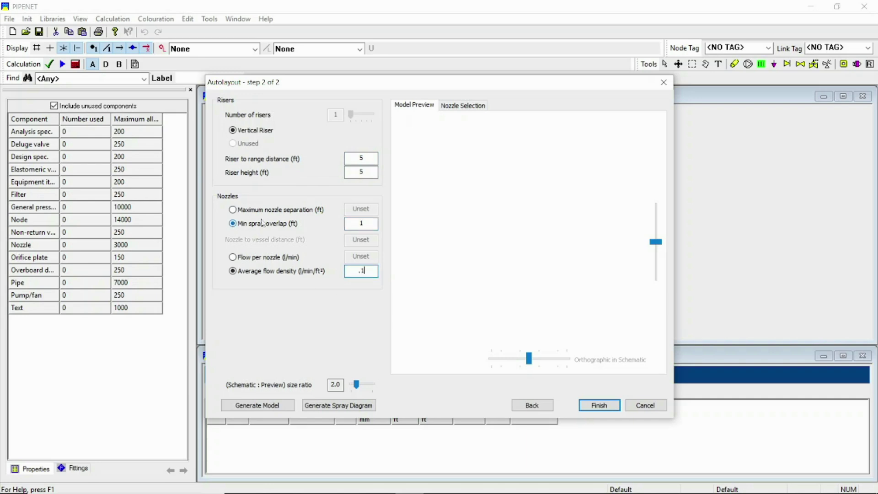
type("1")
Generate the rectangle's 27-nozzle N1 pipe model, view it in 3-D, and generate its spray diagram.
left_click(466, 105)
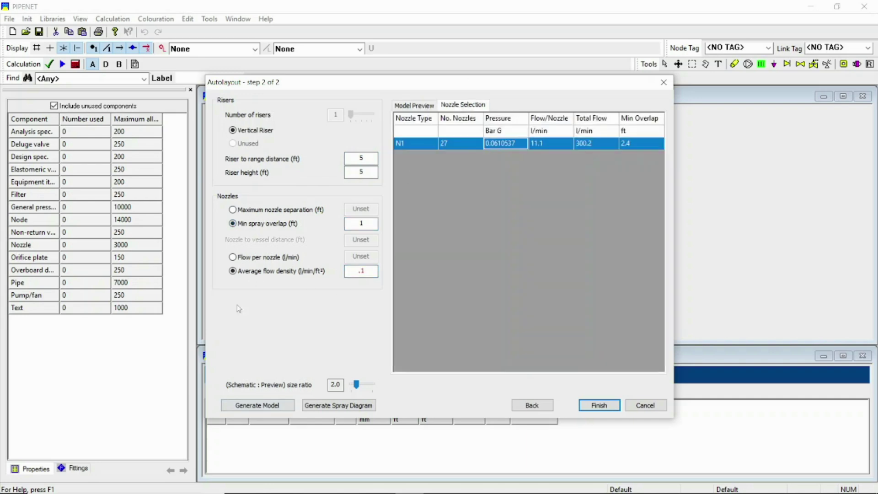
left_click(271, 403)
left_click(414, 105)
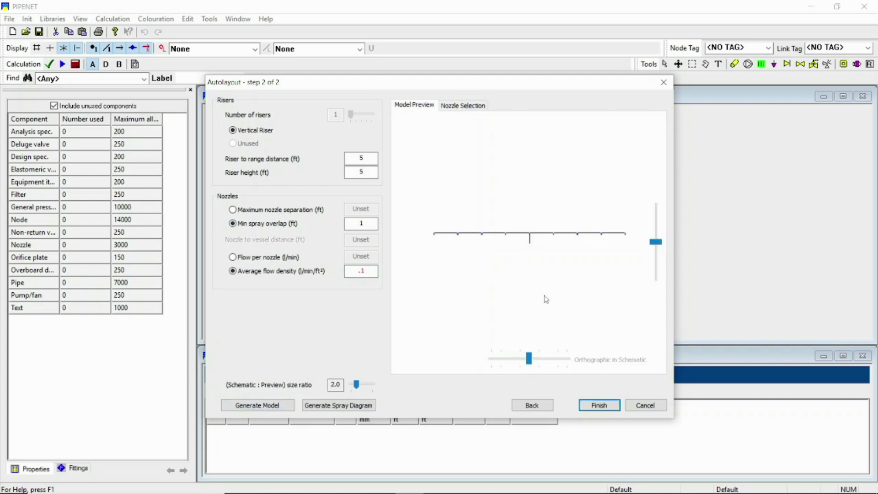
mouse_move(655, 241)
left_mouse_down()
mouse_move(655, 261)
mouse_move(651, 210)
mouse_move(656, 256)
left_mouse_up()
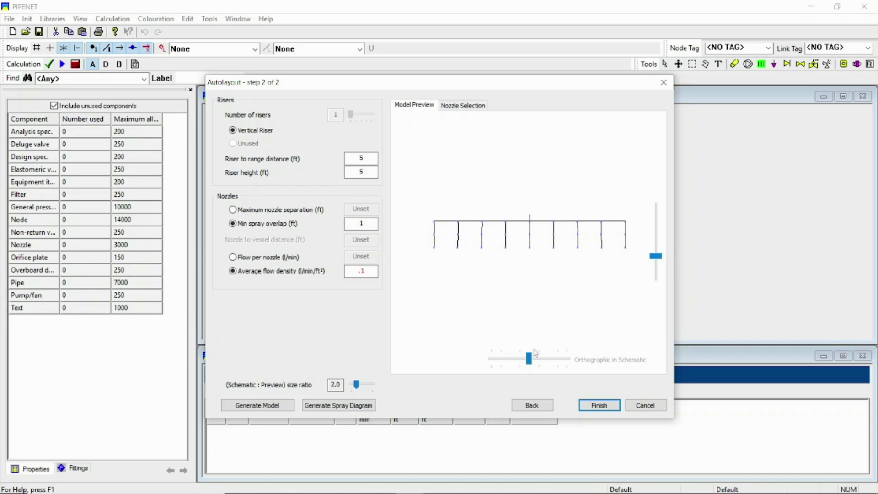
left_click_drag(531, 357, 542, 357)
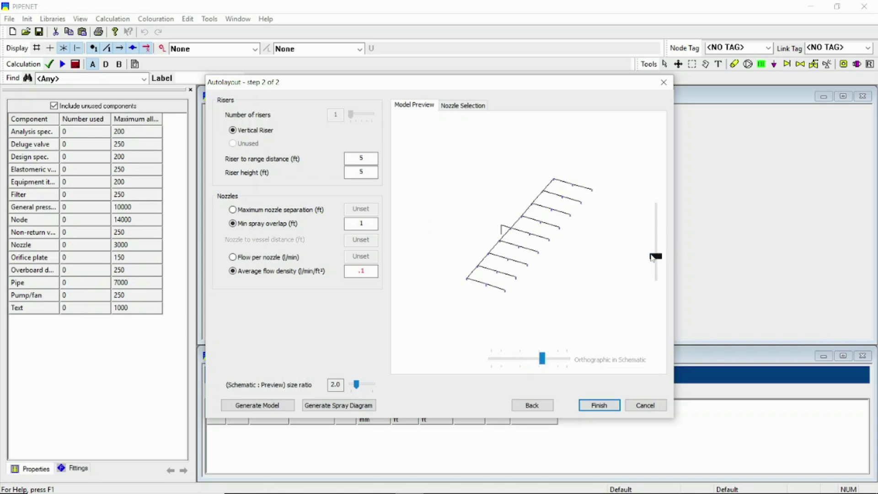
mouse_move(653, 257)
left_mouse_down()
mouse_move(654, 235)
mouse_move(652, 250)
left_mouse_up()
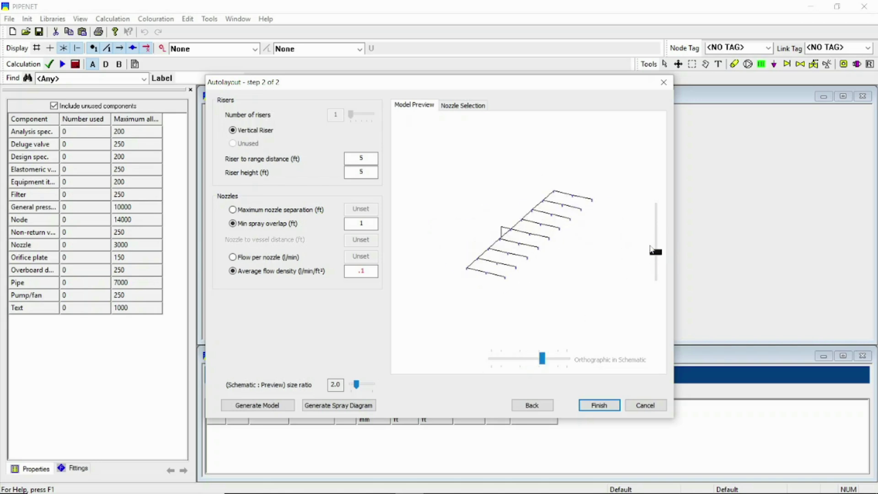
left_click(329, 408)
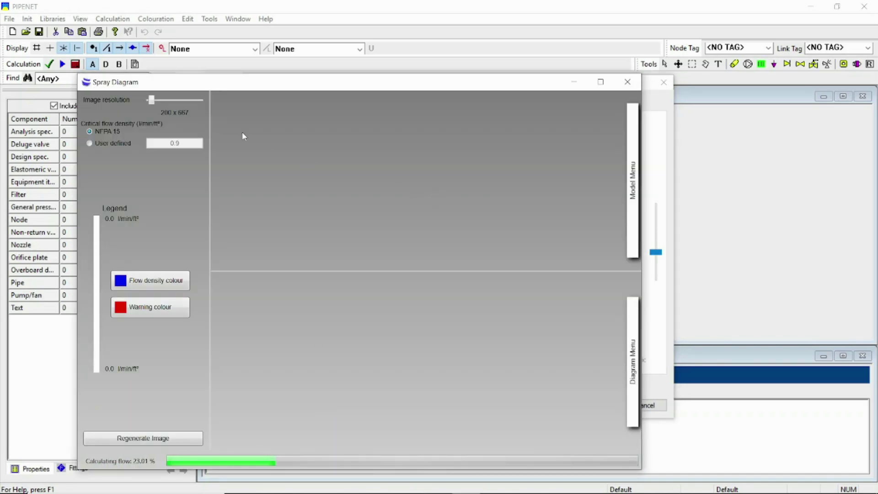
Regenerate the rectangle's spray image at 550 x 1833 against a user-defined 0.3 critical density, then close it.
left_click_drag(151, 100, 163, 100)
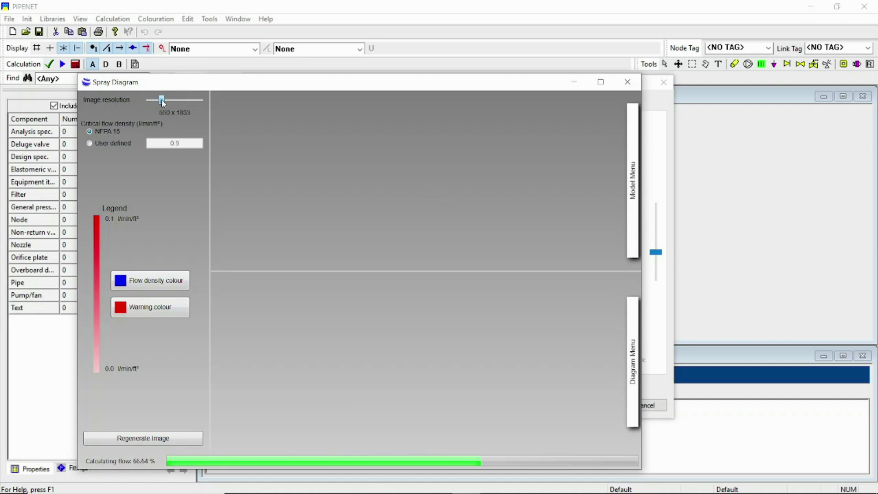
left_click(101, 144)
left_click(190, 144)
key("BackSpace")
type("0.")
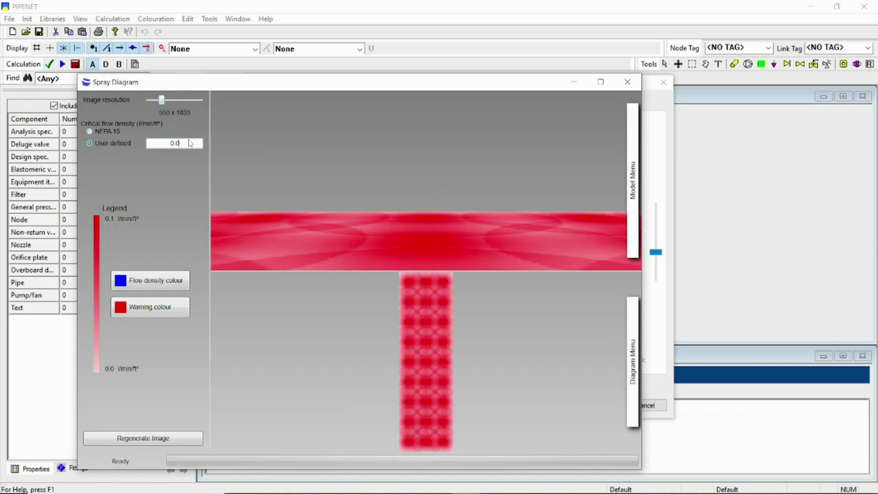
type("3")
left_click(156, 440)
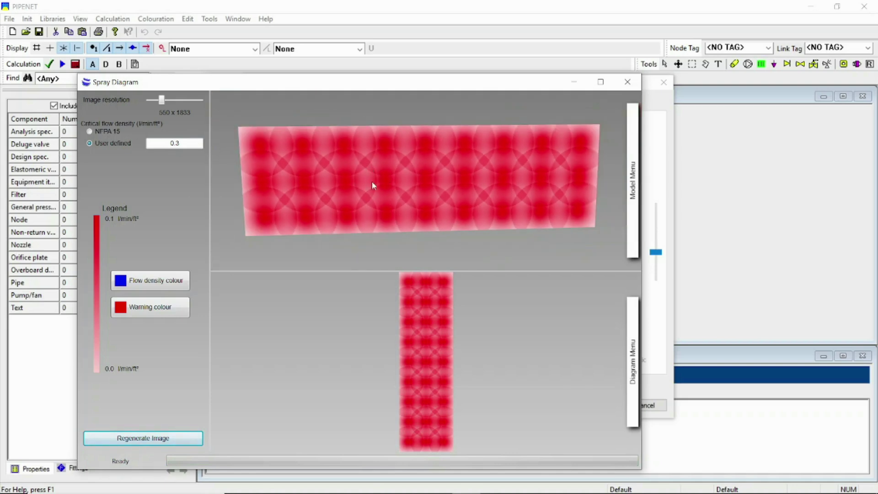
left_click(637, 86)
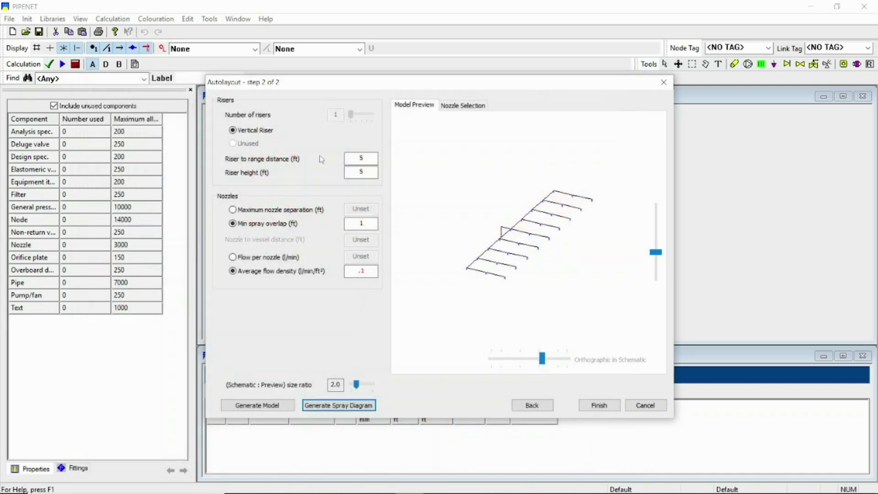
Change riser height to 3 ft and average flow density to 0.2, and regenerate the spray diagram.
double_click(367, 171)
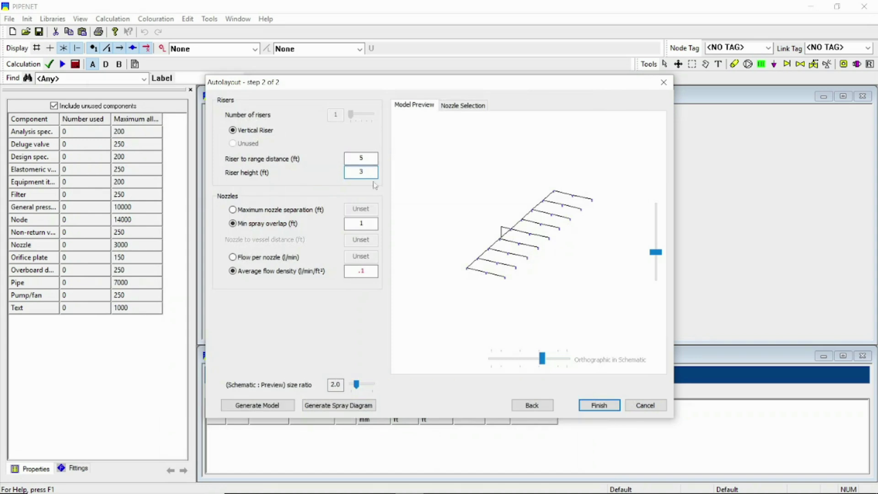
left_click(372, 269)
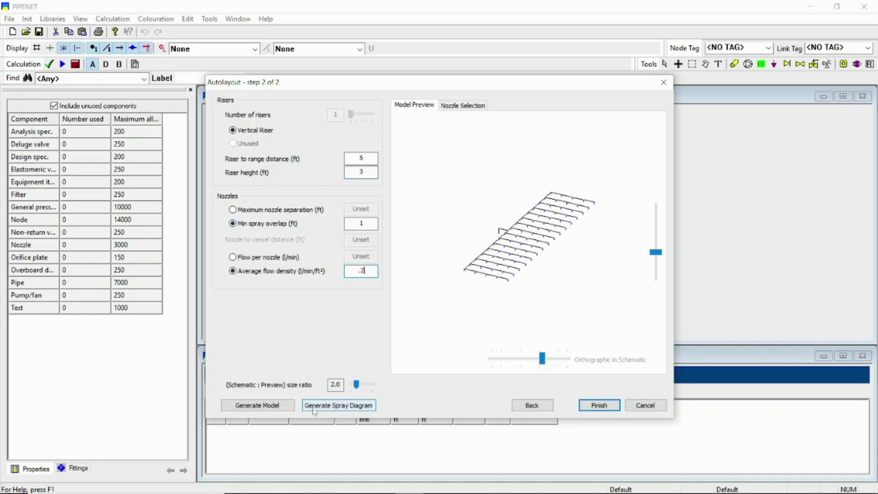
left_click(359, 406)
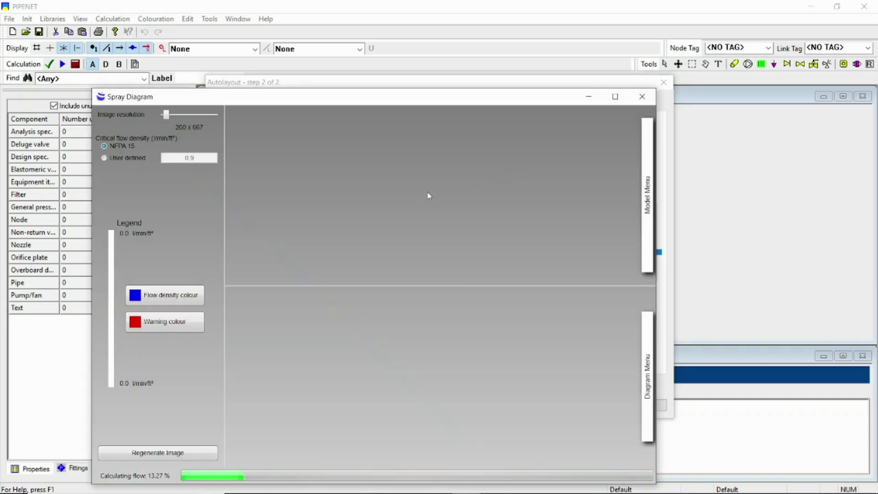
Recalculate the spray image against a user-defined 0.3 critical density, then close the diagram.
left_click(105, 158)
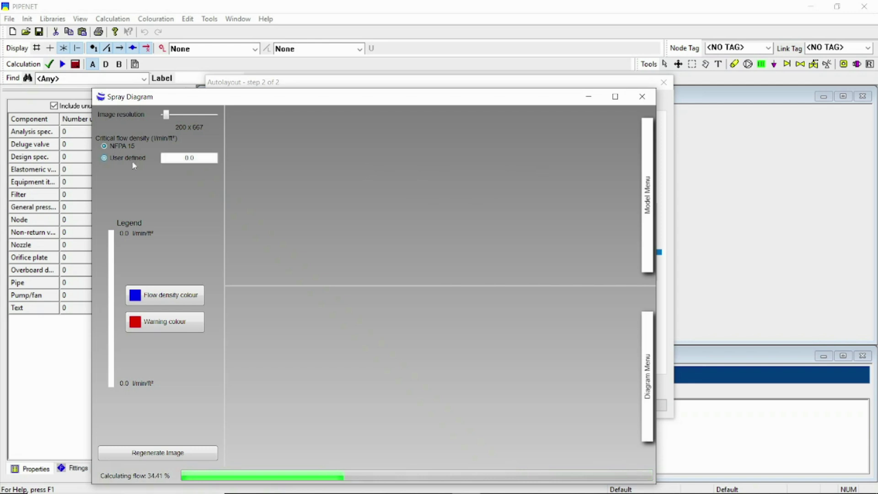
double_click(212, 159)
type("0.3")
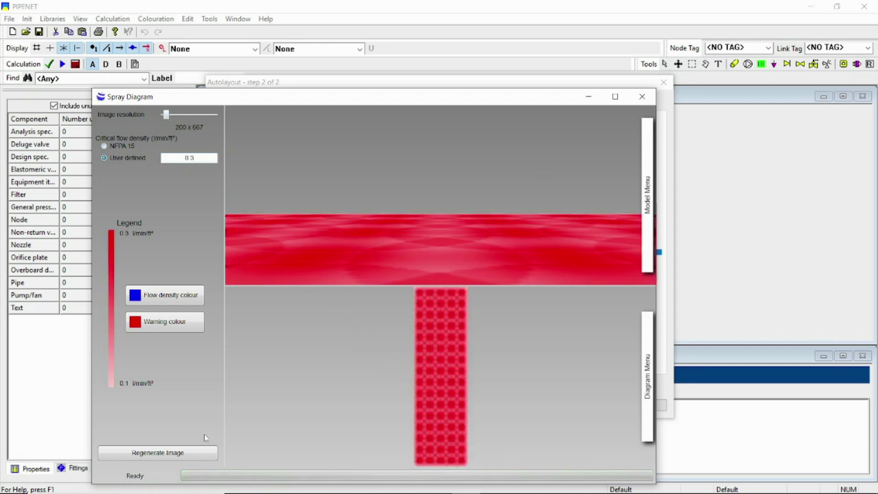
left_click(201, 452)
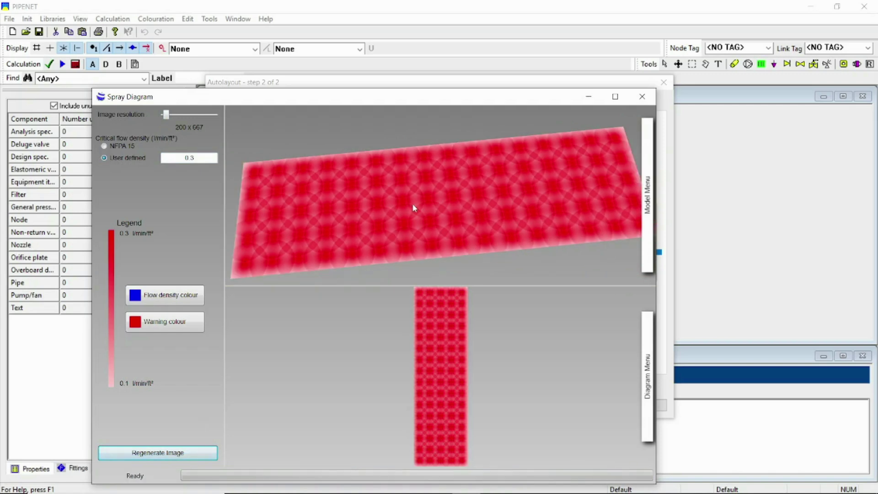
scroll(414, 195, "up", 3)
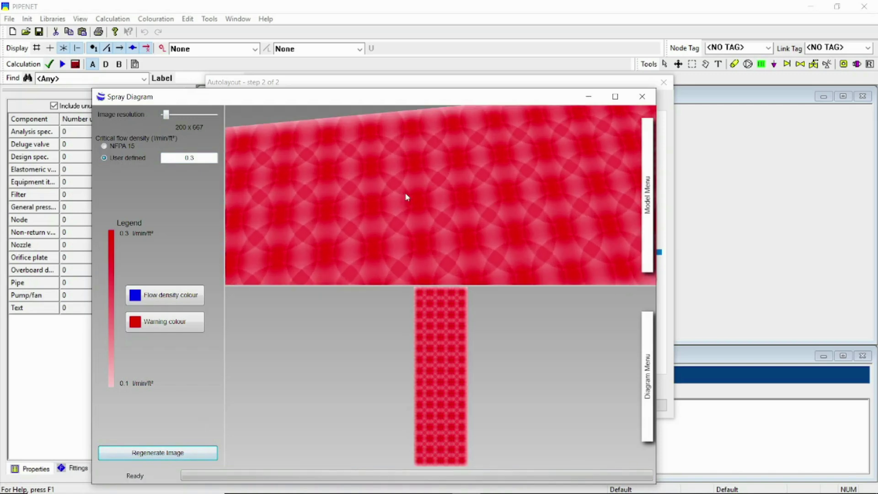
left_click(642, 96)
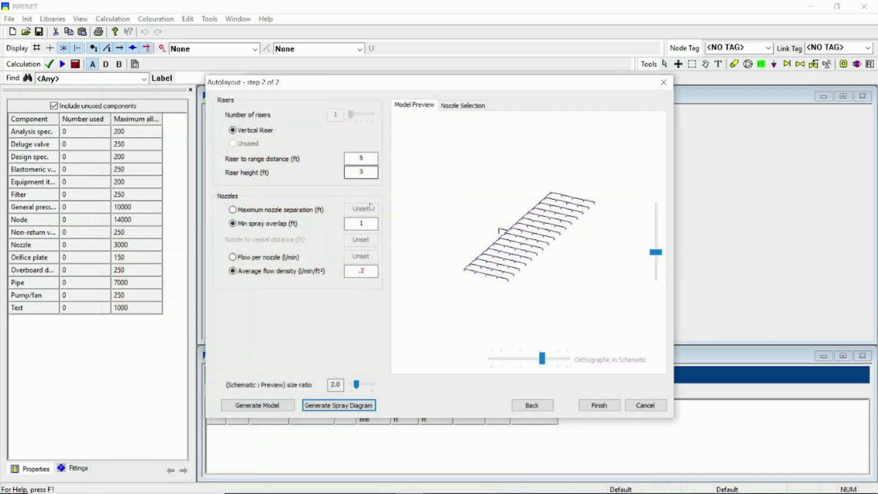
Raise average flow density to 0.5 and regenerate the spray diagram against a 0.3 critical density.
left_click(368, 271)
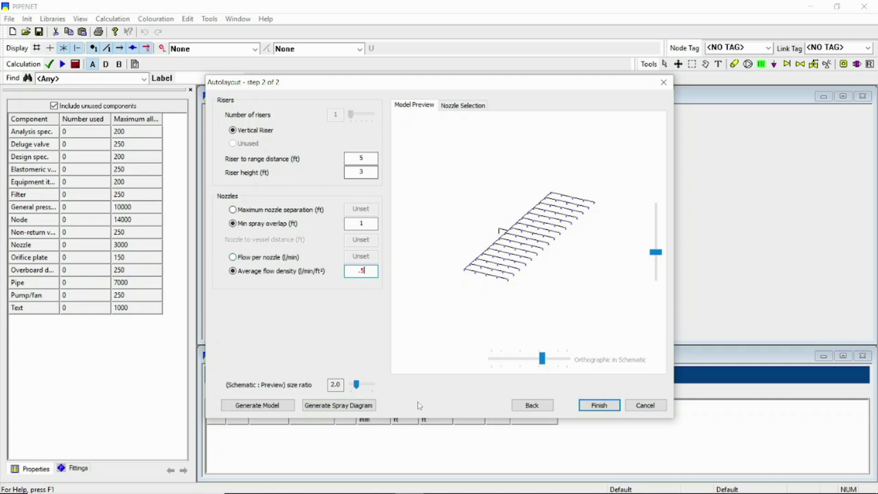
left_click(338, 405)
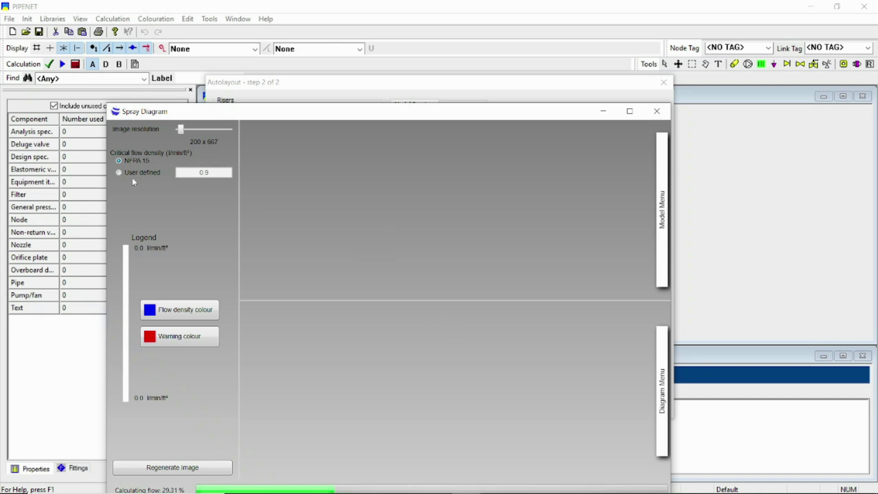
left_click(119, 173)
double_click(206, 173)
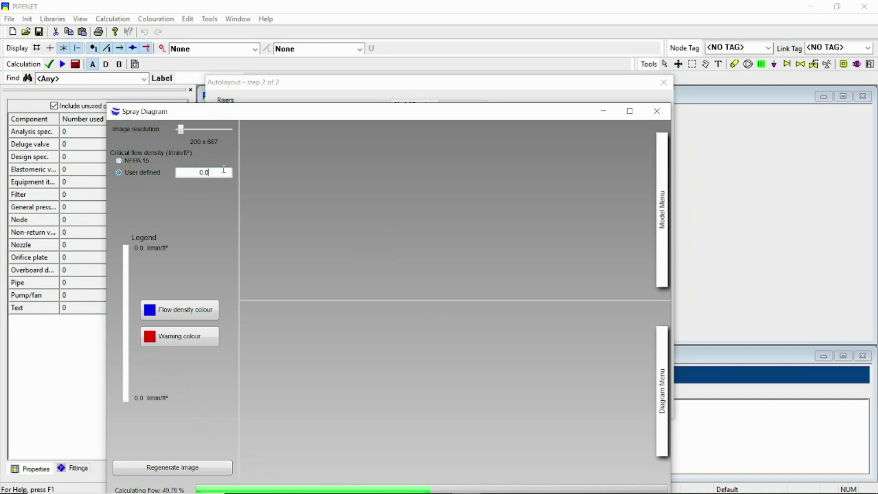
type("0.3")
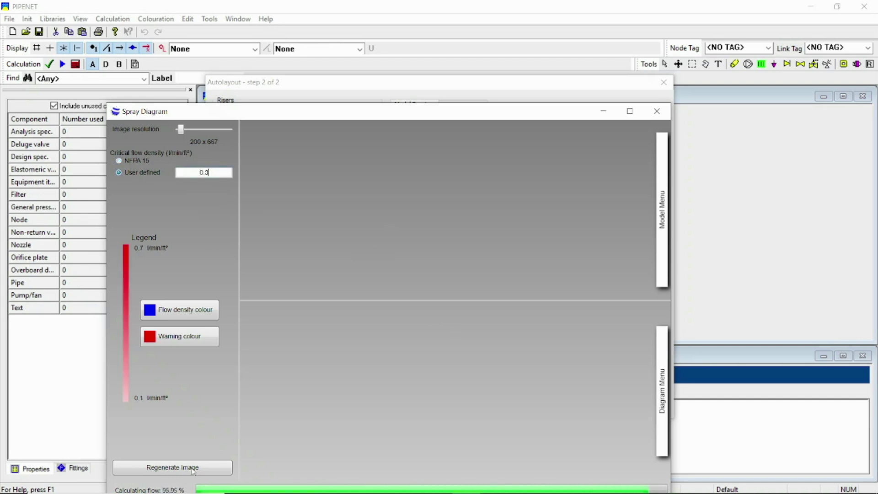
left_click(193, 470)
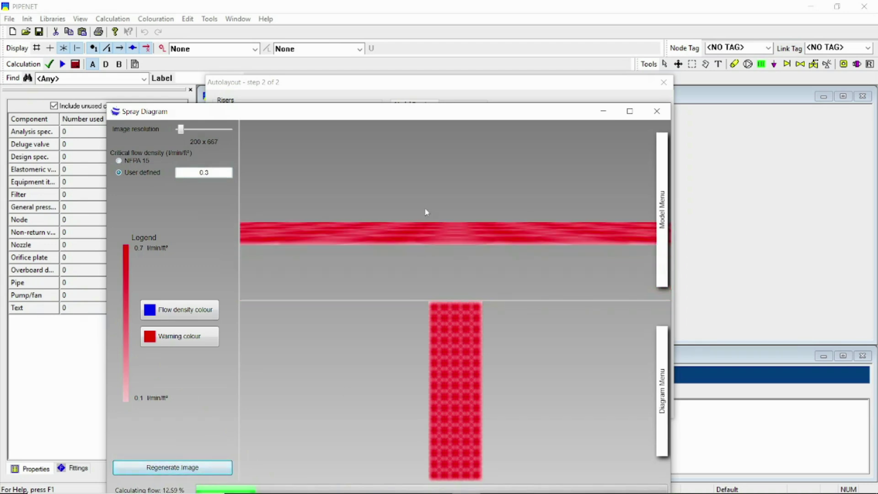
Rotate and zoom the spray view to inspect the rectangle's all-blue coverage.
mouse_move(425, 208)
left_mouse_down()
mouse_move(429, 240)
mouse_move(407, 200)
mouse_move(378, 208)
left_mouse_up()
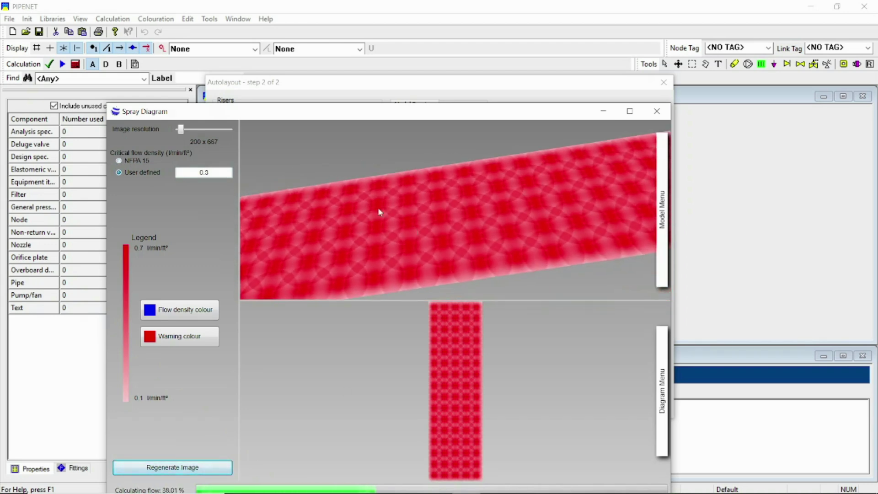
scroll(378, 208, "down", 5)
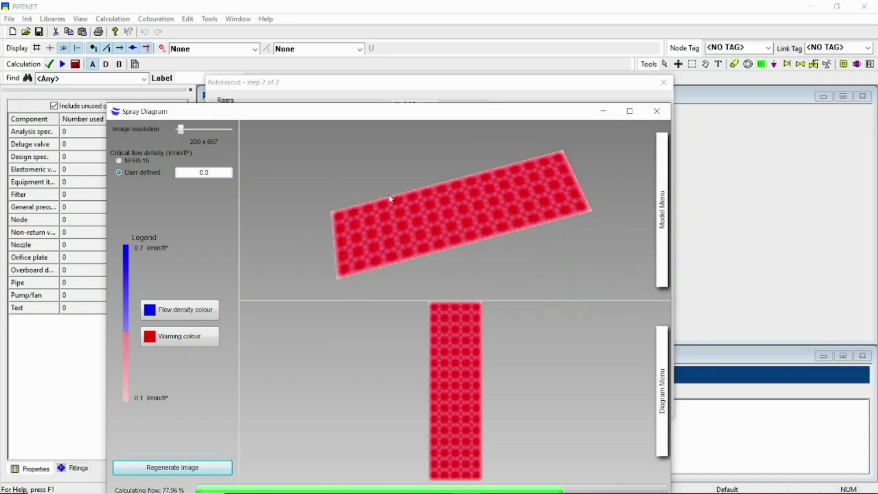
scroll(380, 205, "up", 3)
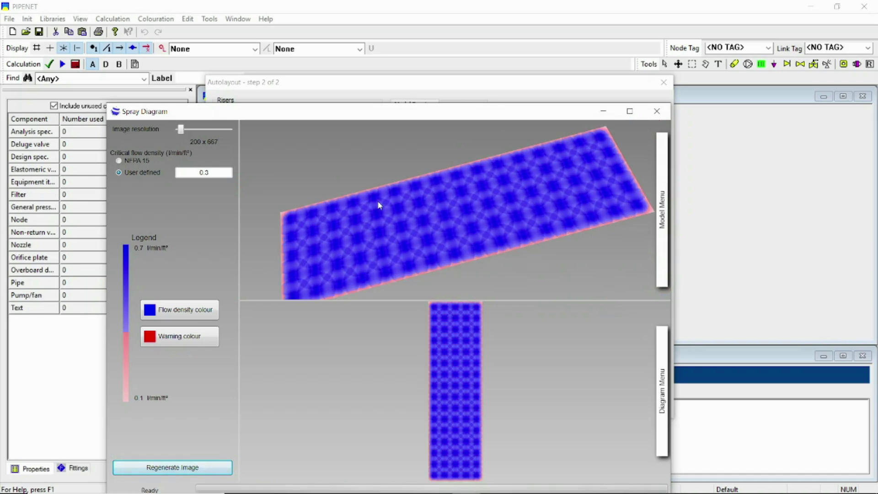
mouse_move(476, 238)
left_mouse_down()
mouse_move(435, 196)
mouse_move(439, 221)
left_mouse_up()
scroll(423, 197, "up", 3)
scroll(423, 197, "down", 5)
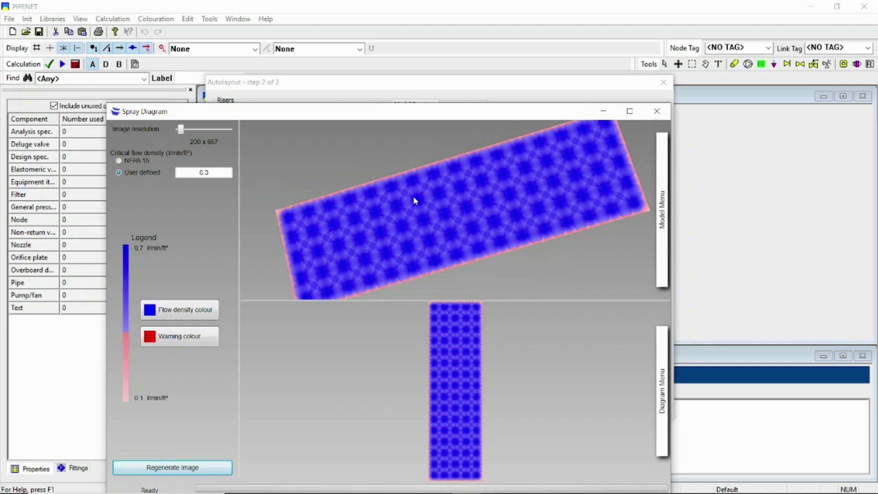
scroll(457, 183, "up", 3)
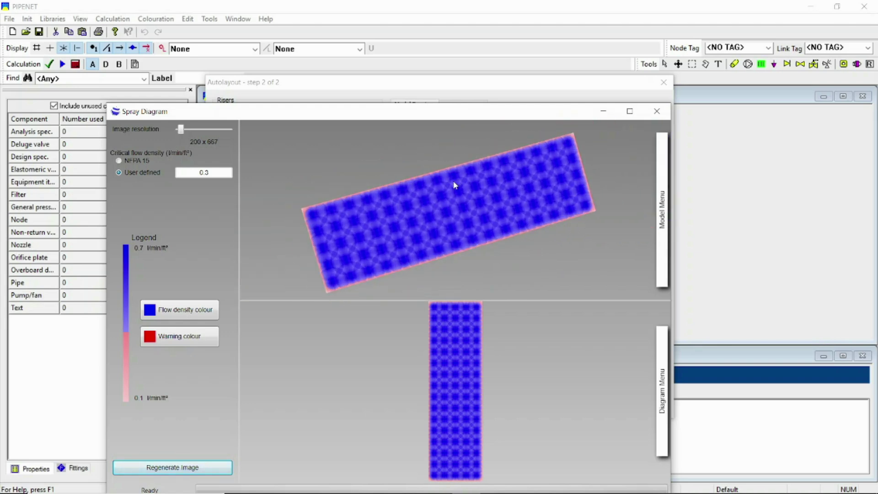
scroll(453, 185, "down", 2)
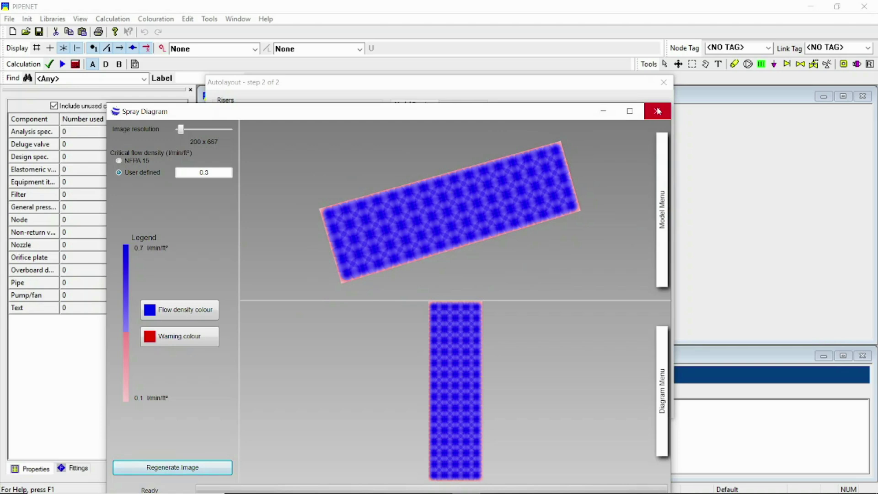